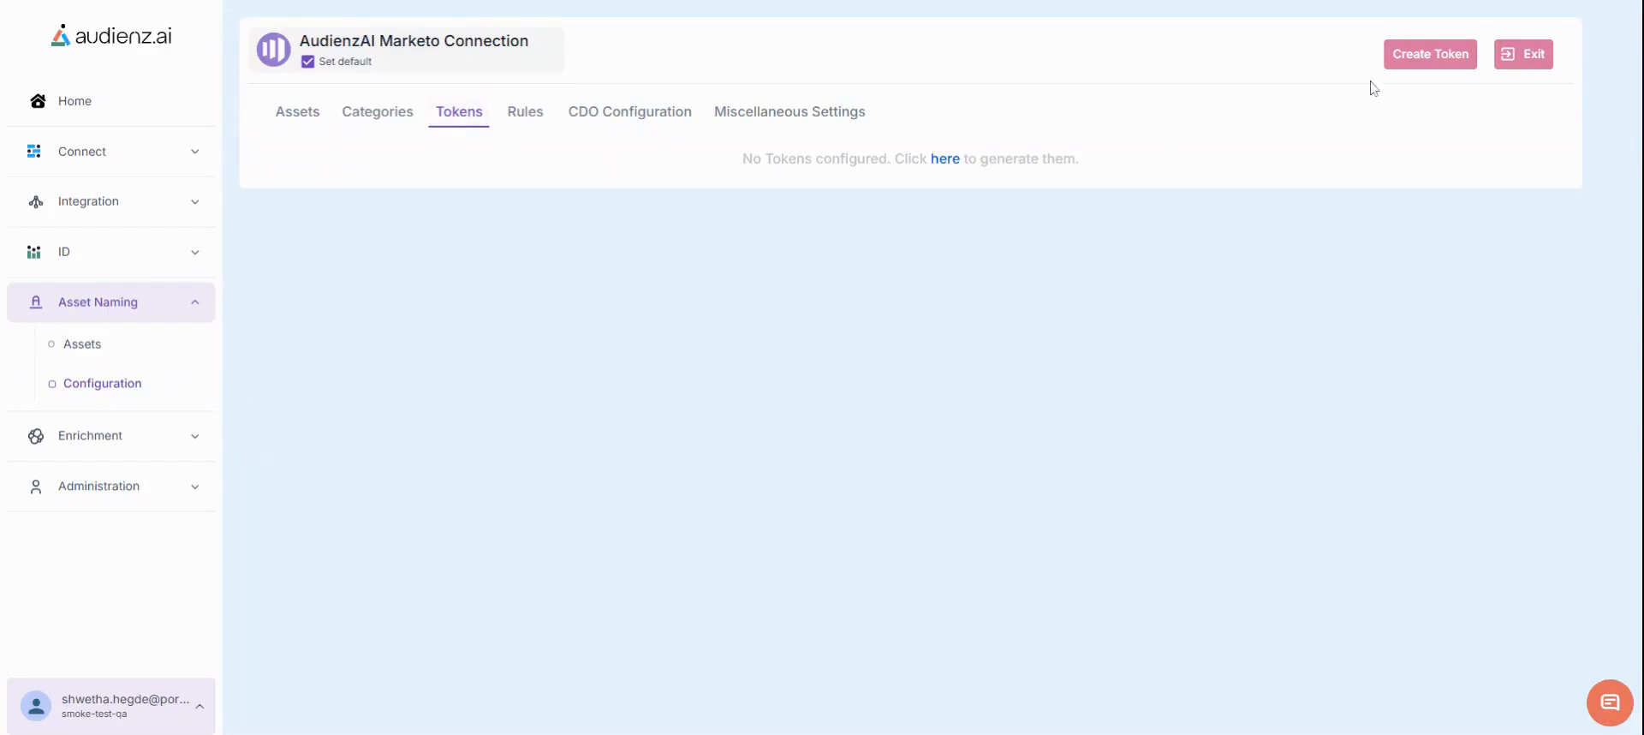
Step: Create and save a token named Program_ID with the token type Asset Id
{"action": "double_click", "coordinate": [1430, 69]}
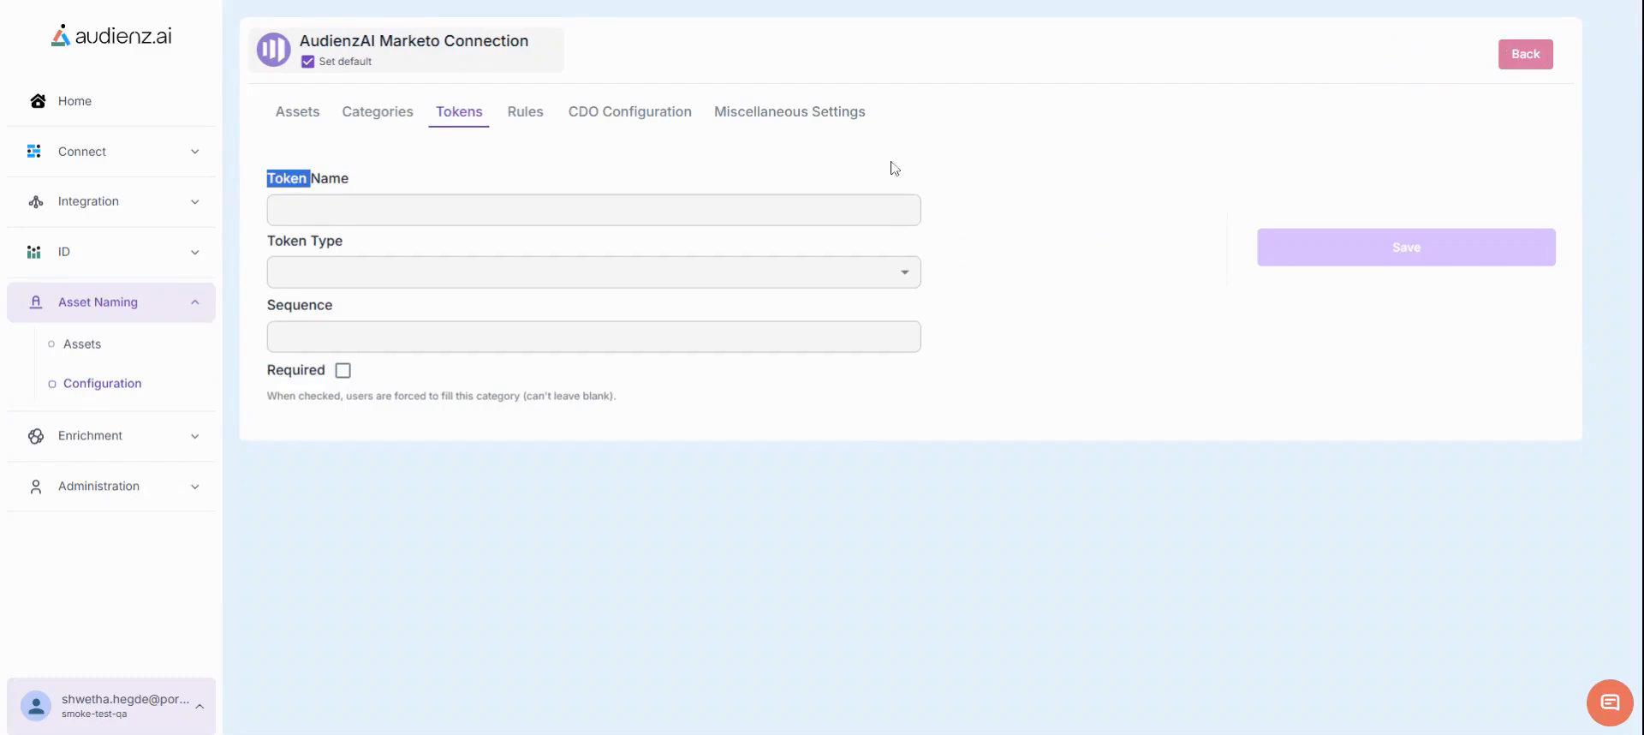
{"action": "left_click", "coordinate": [786, 205]}
{"action": "left_click", "coordinate": [741, 213]}
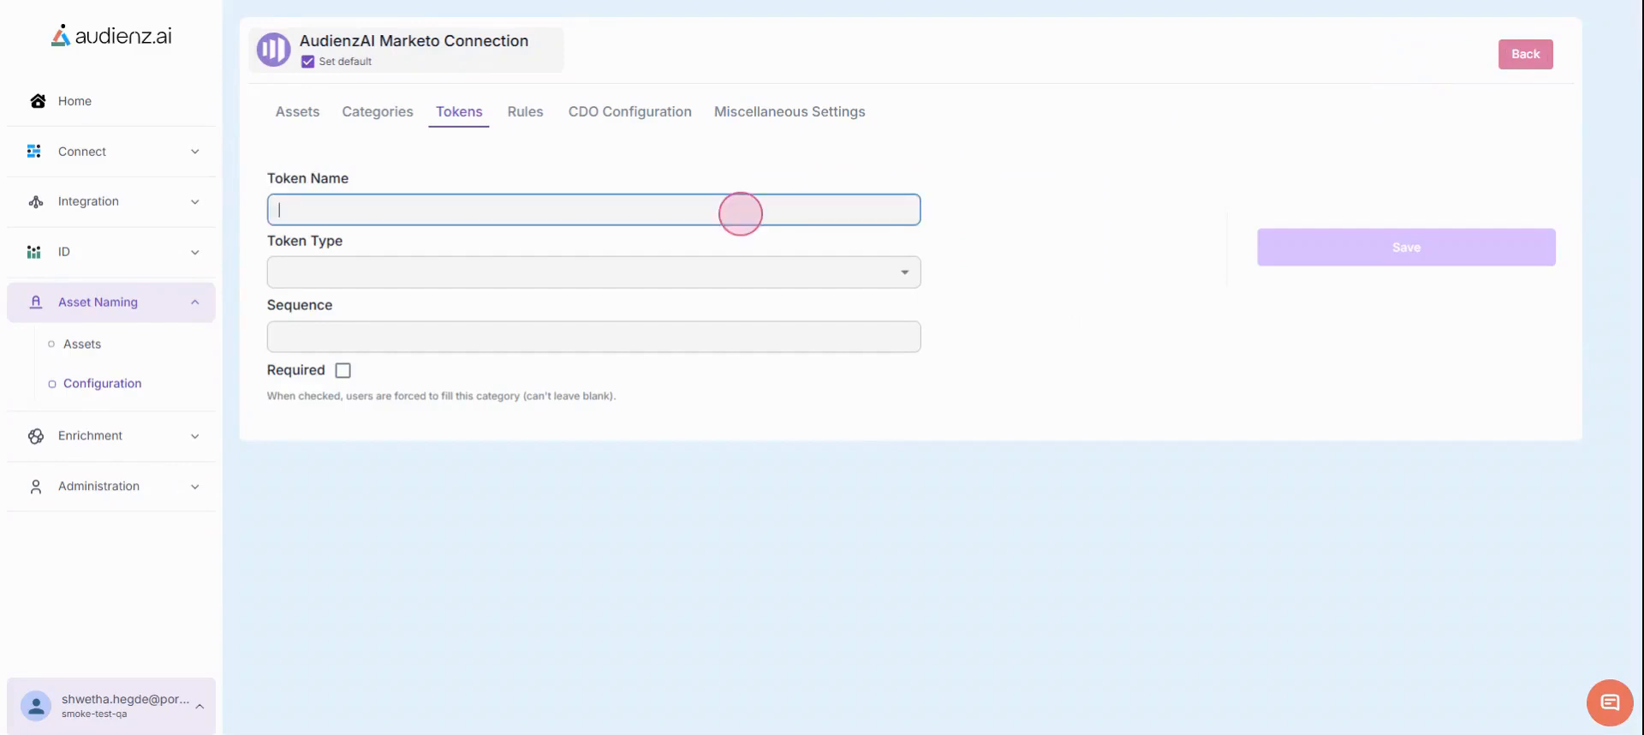
{"action": "type", "text": "Pro"}
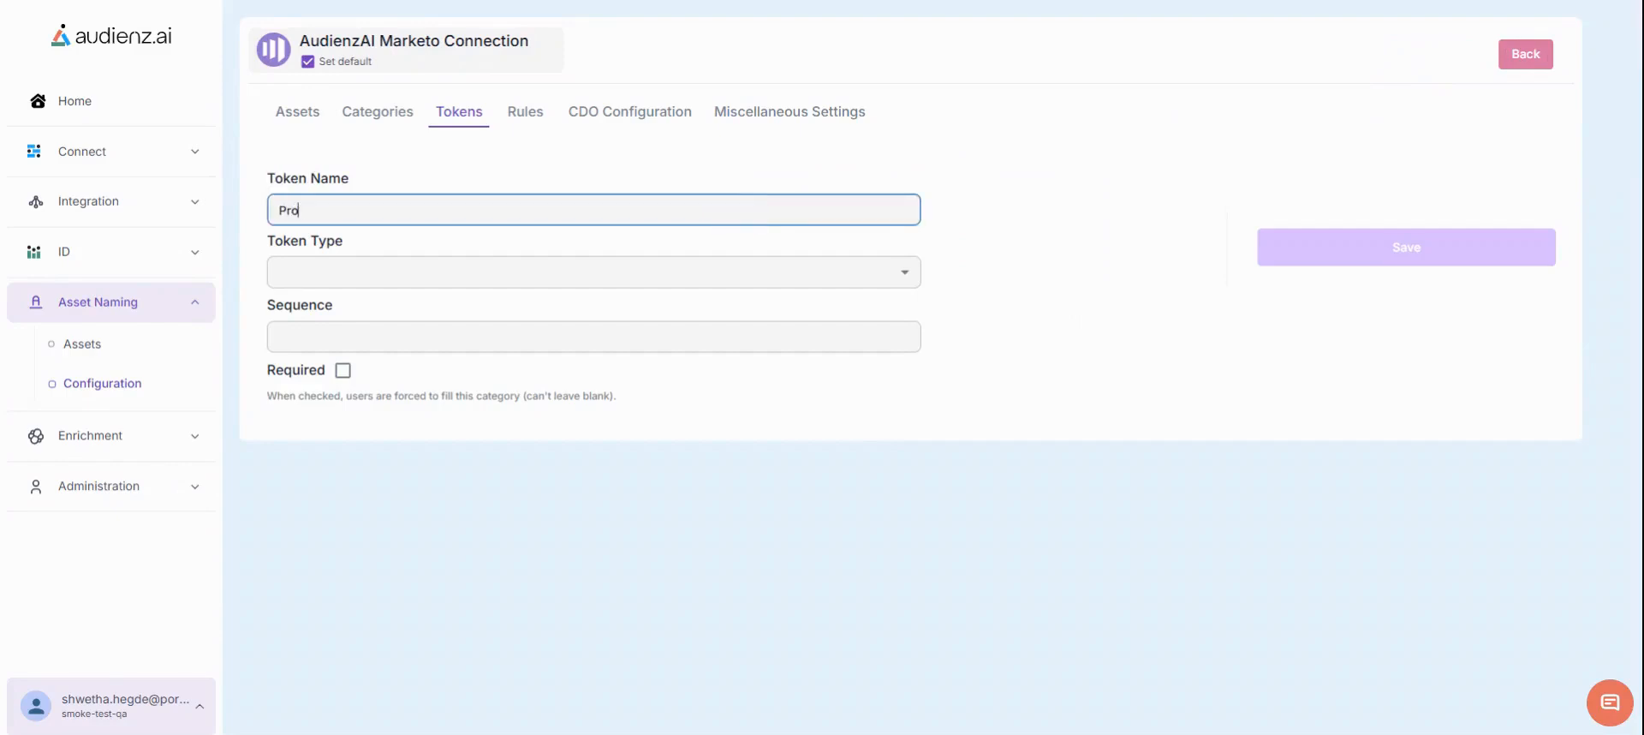
{"action": "type", "text": "gram_ID"}
{"action": "left_click", "coordinate": [518, 272]}
{"action": "left_click", "coordinate": [314, 314]}
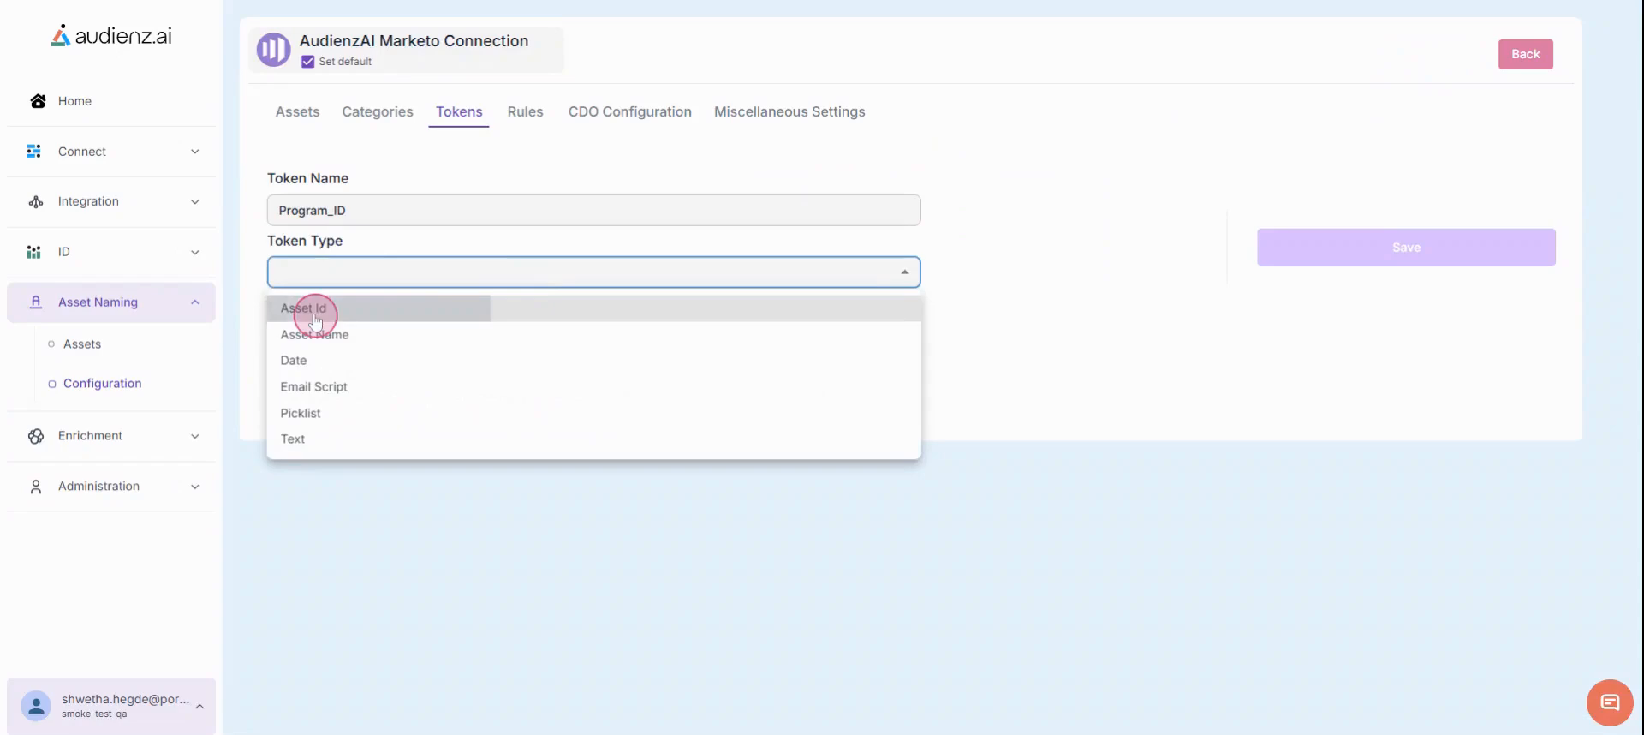
{"action": "left_click", "coordinate": [315, 319]}
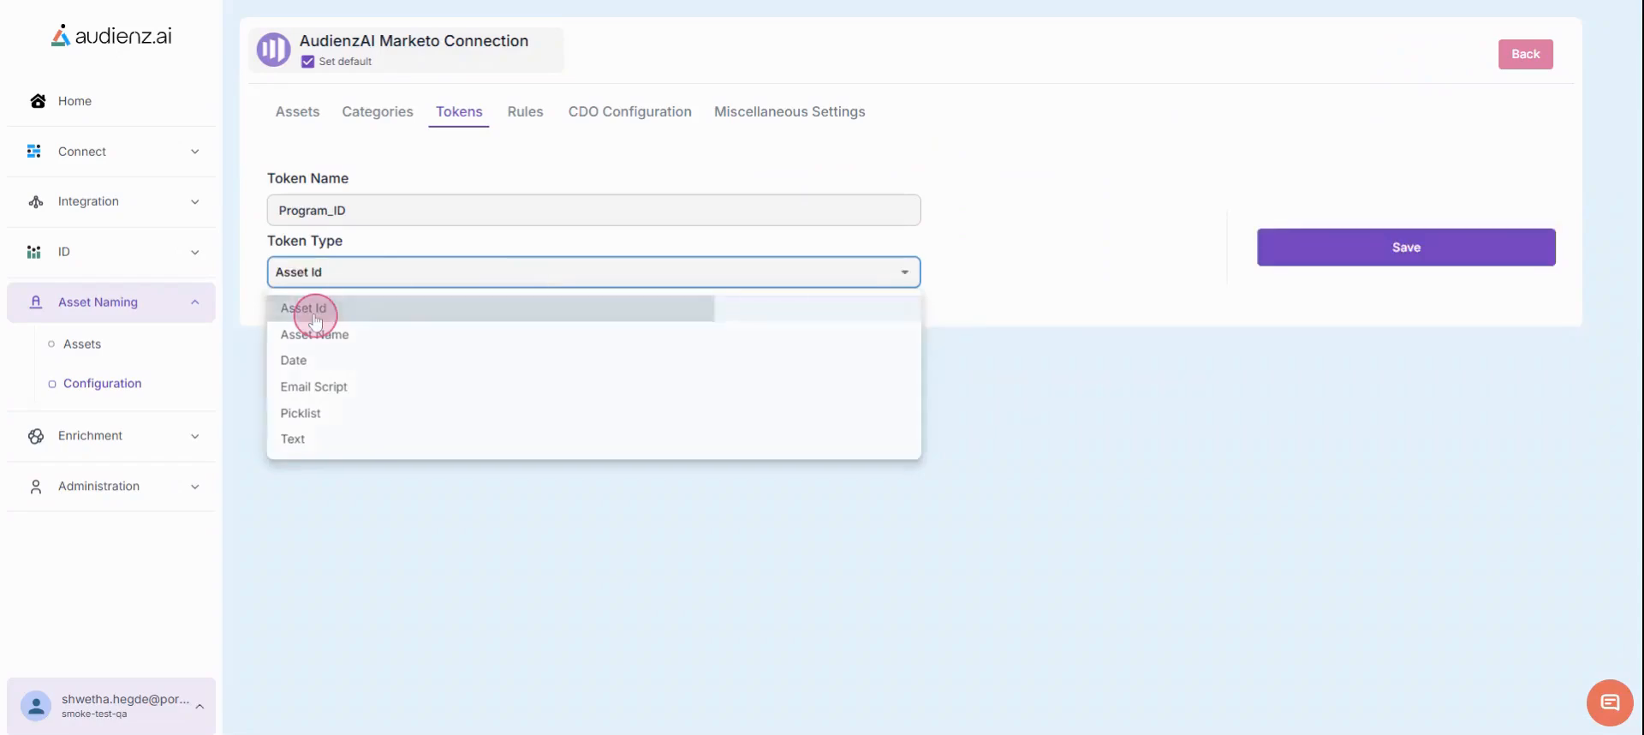
{"action": "left_click", "coordinate": [1346, 255]}
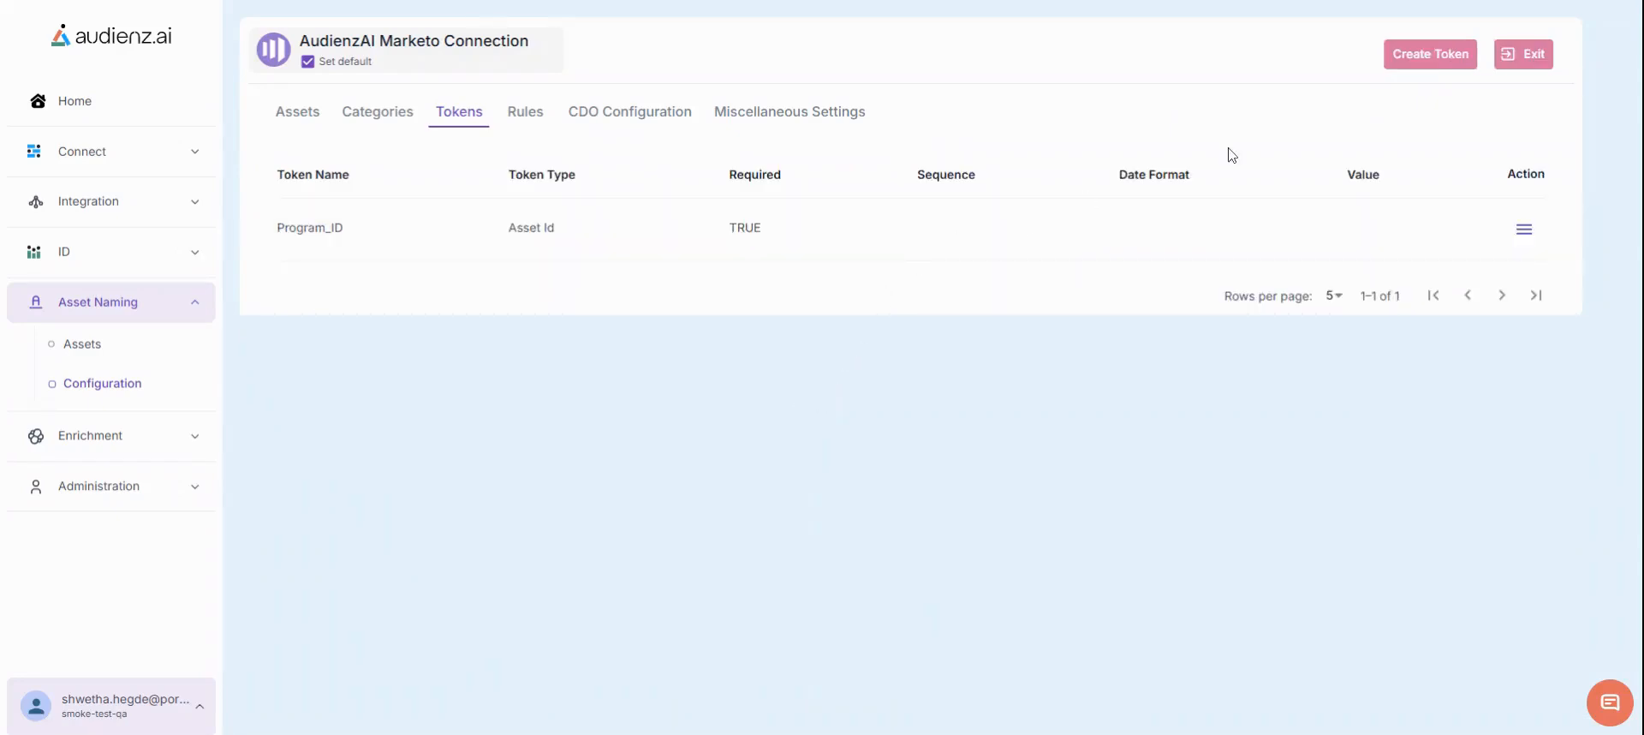
Step: Create and save a token named Program_Name with the token type Asset Name
{"action": "left_click", "coordinate": [1430, 54]}
{"action": "left_click", "coordinate": [542, 205]}
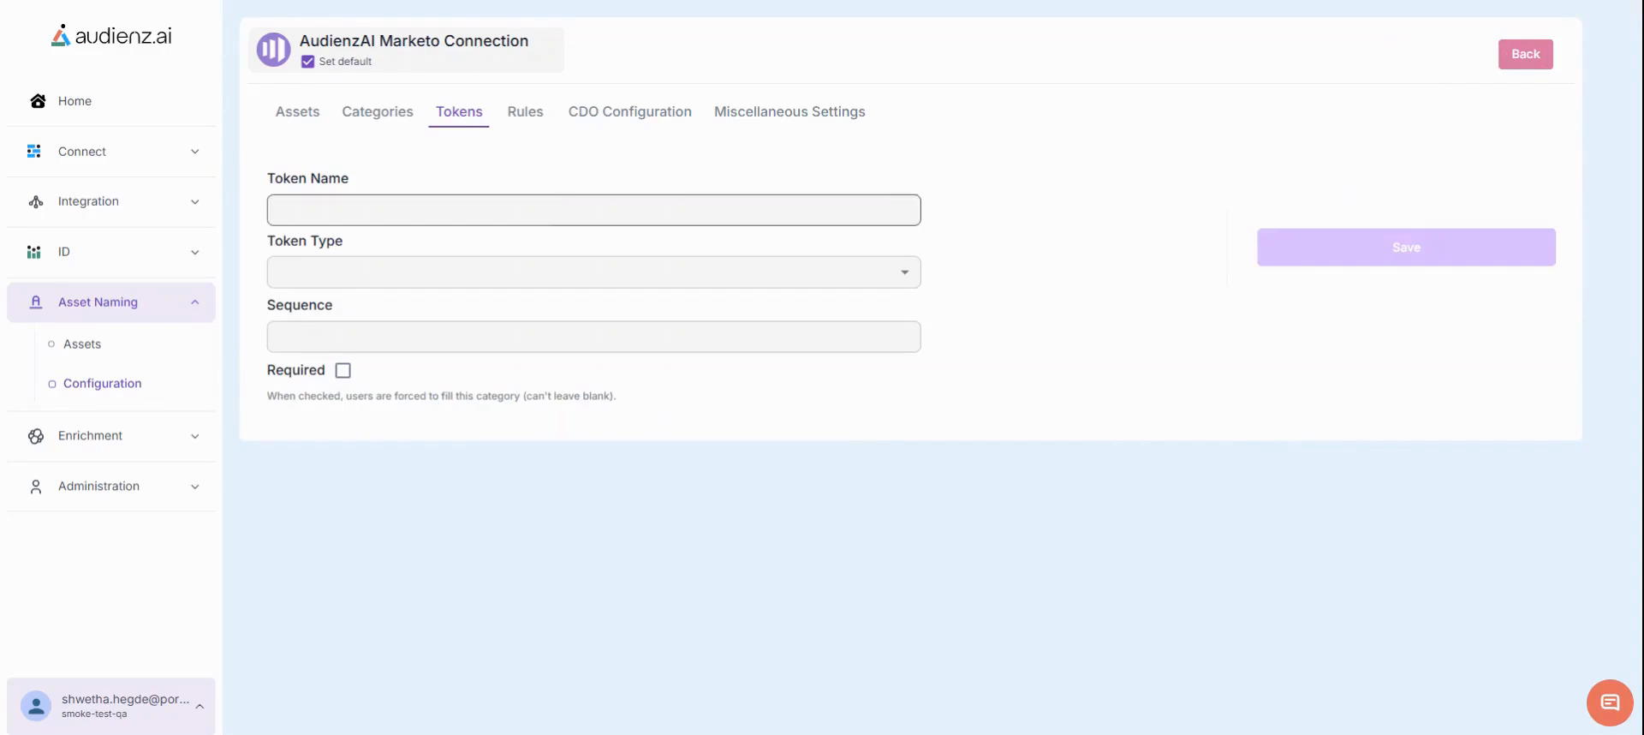
{"action": "type", "text": "Program_Name"}
{"action": "left_click", "coordinate": [378, 274]}
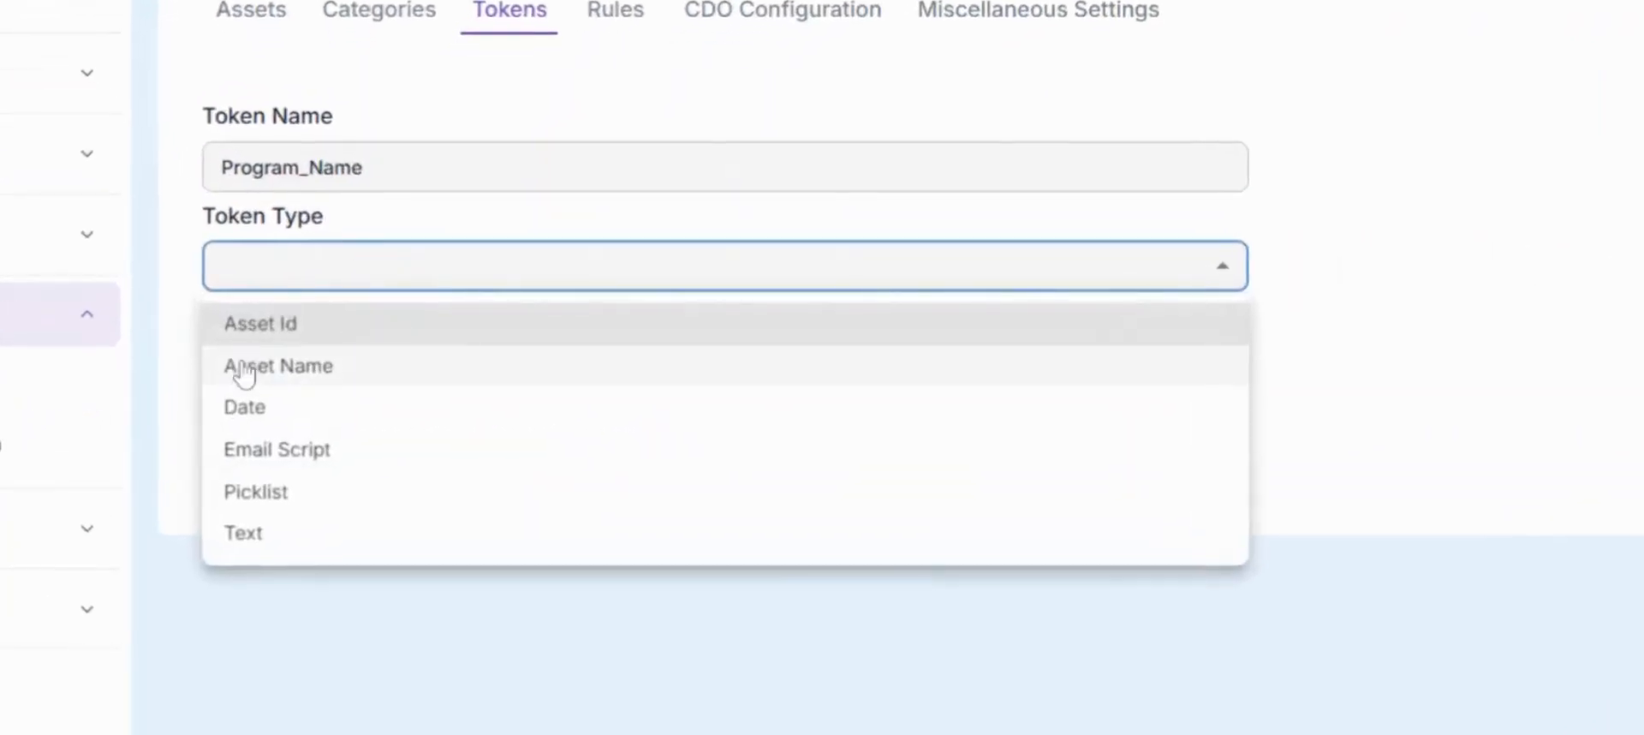
{"action": "left_click", "coordinate": [273, 363]}
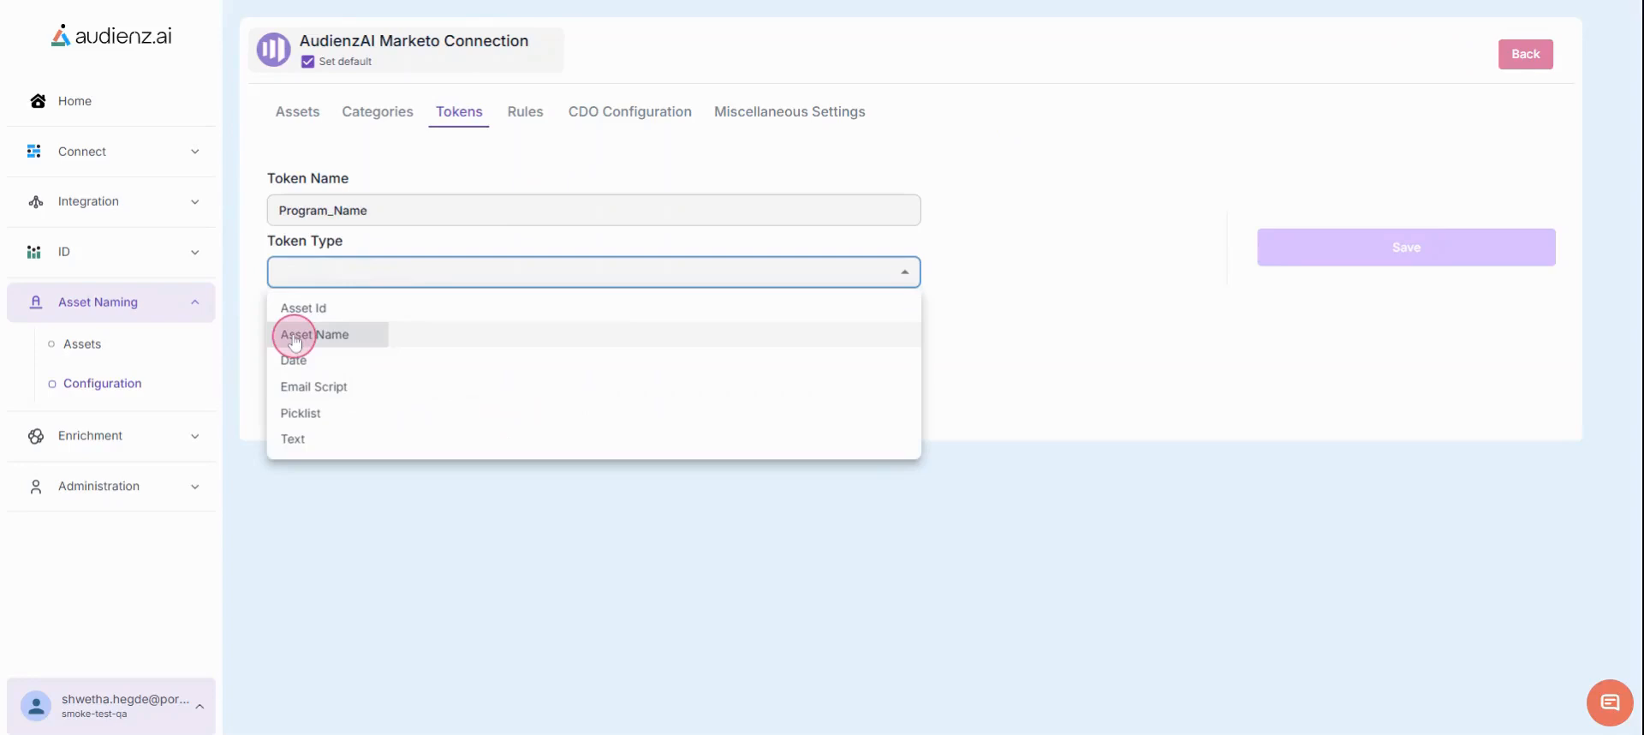
{"action": "left_click", "coordinate": [295, 339]}
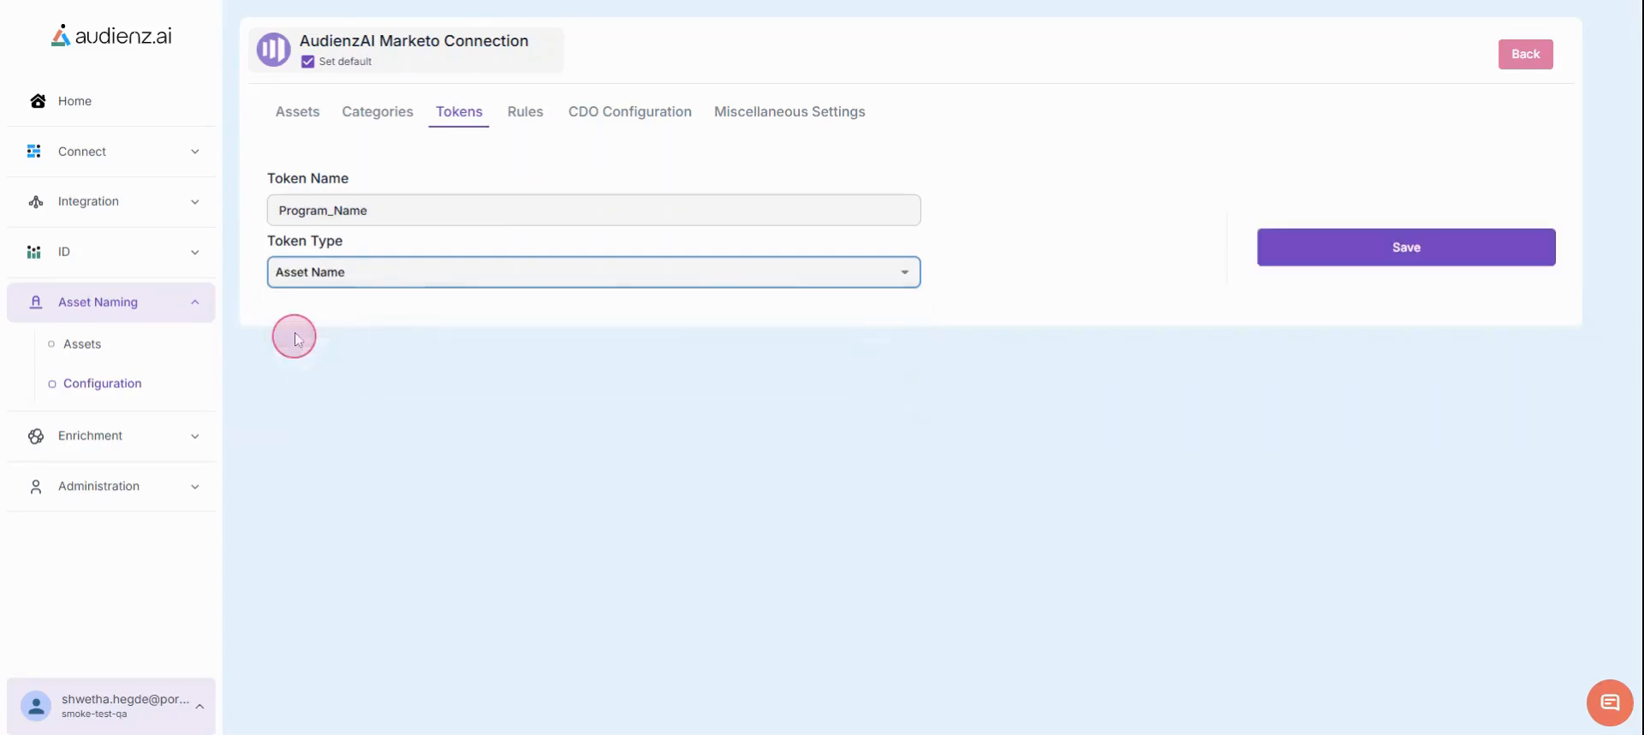
{"action": "left_click", "coordinate": [1317, 251]}
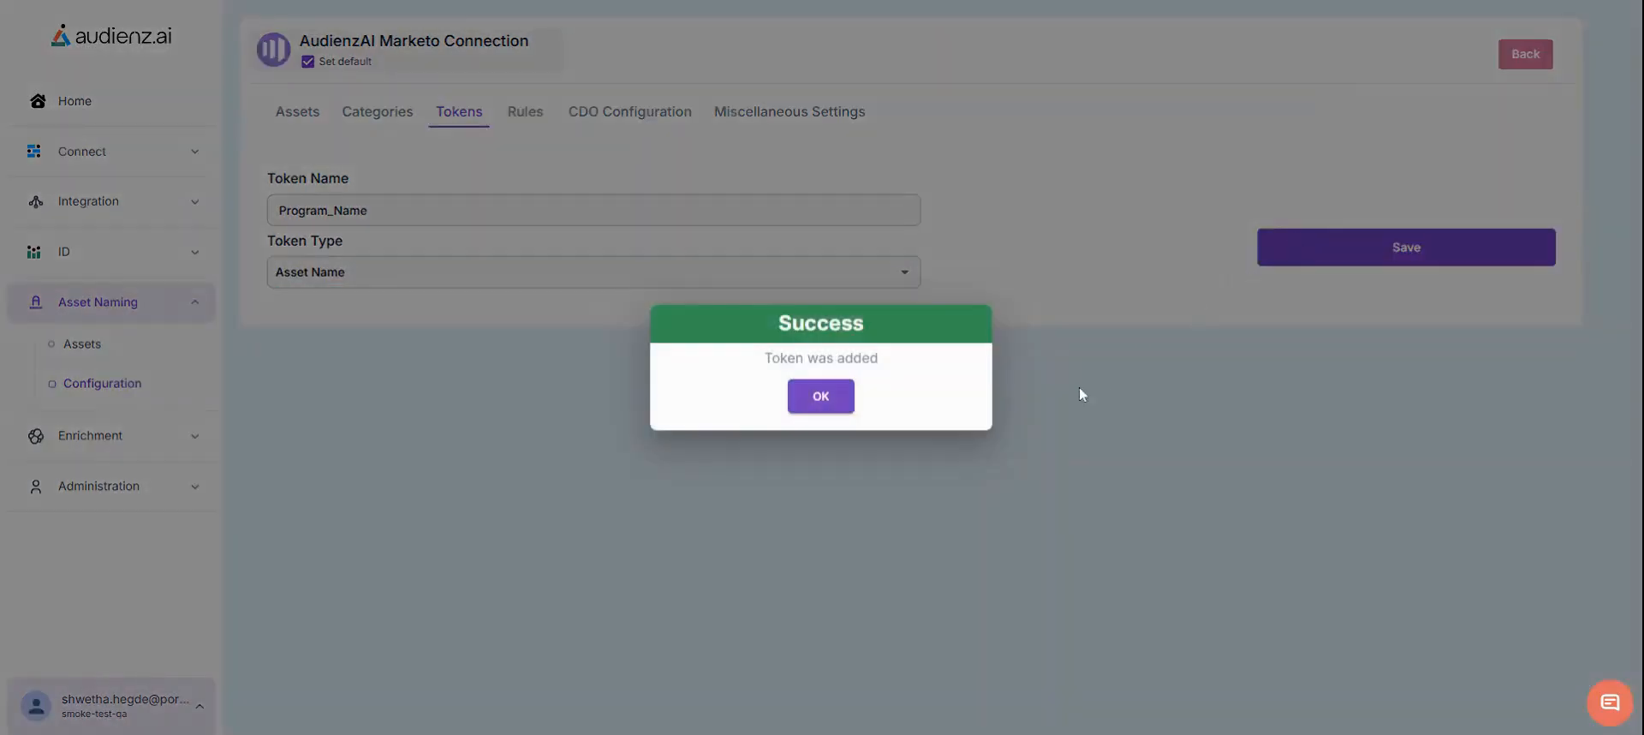
{"action": "left_click", "coordinate": [811, 397]}
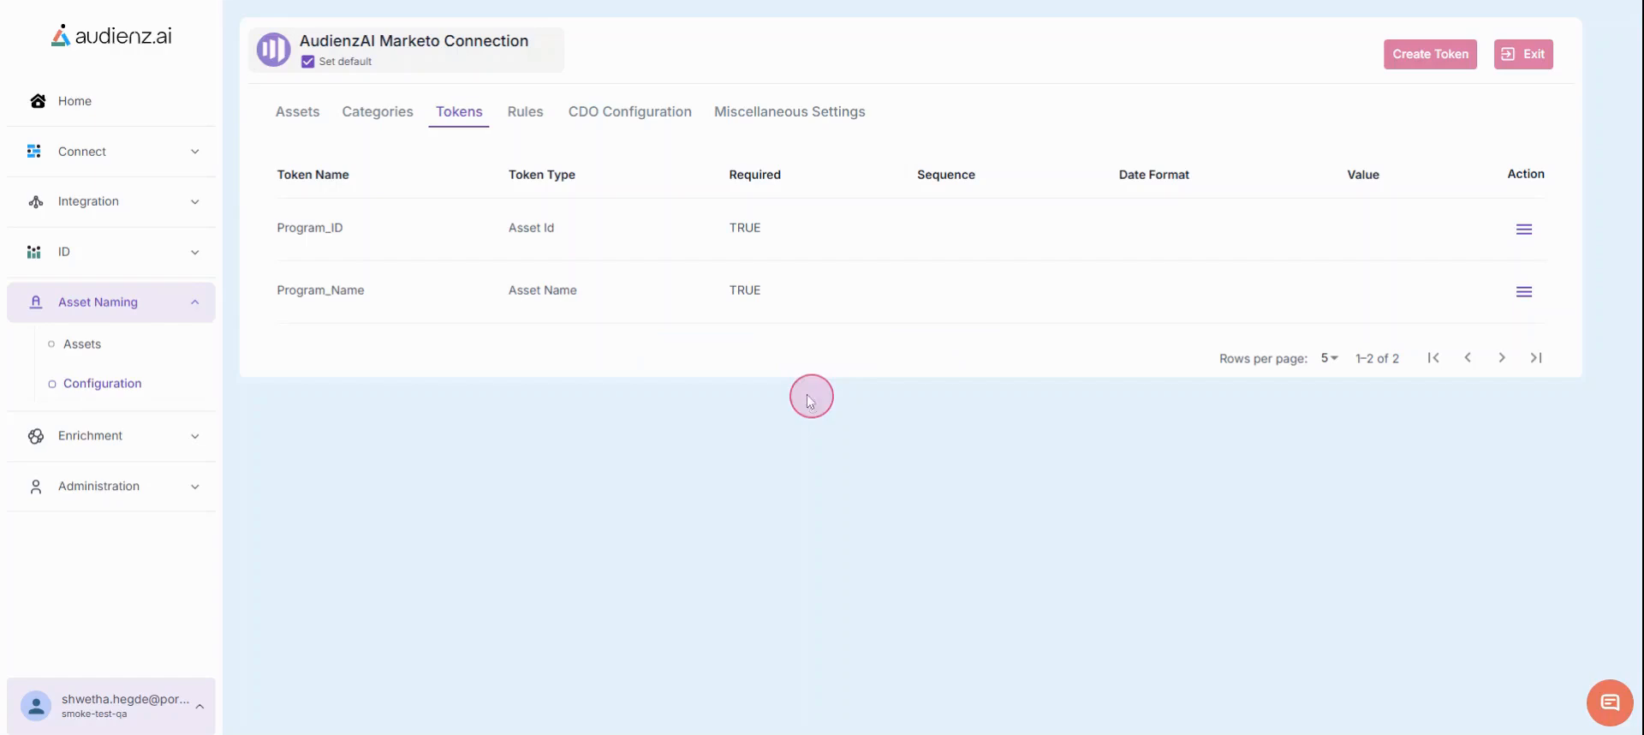
Step: Create and save a required Picklist token named Program_Execution_Status with sequence 1
{"action": "left_click", "coordinate": [1449, 61]}
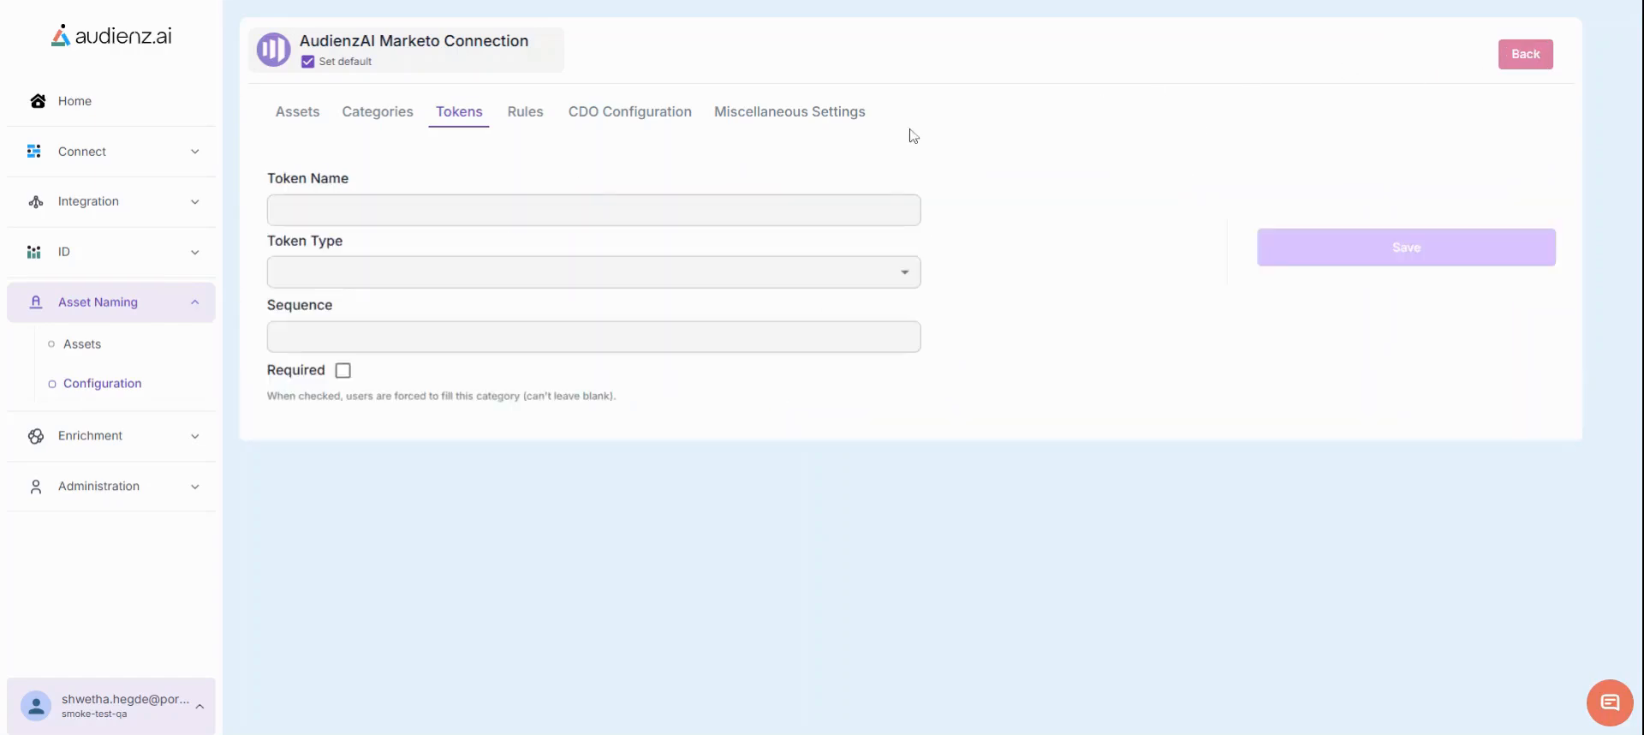
{"action": "left_click", "coordinate": [576, 202]}
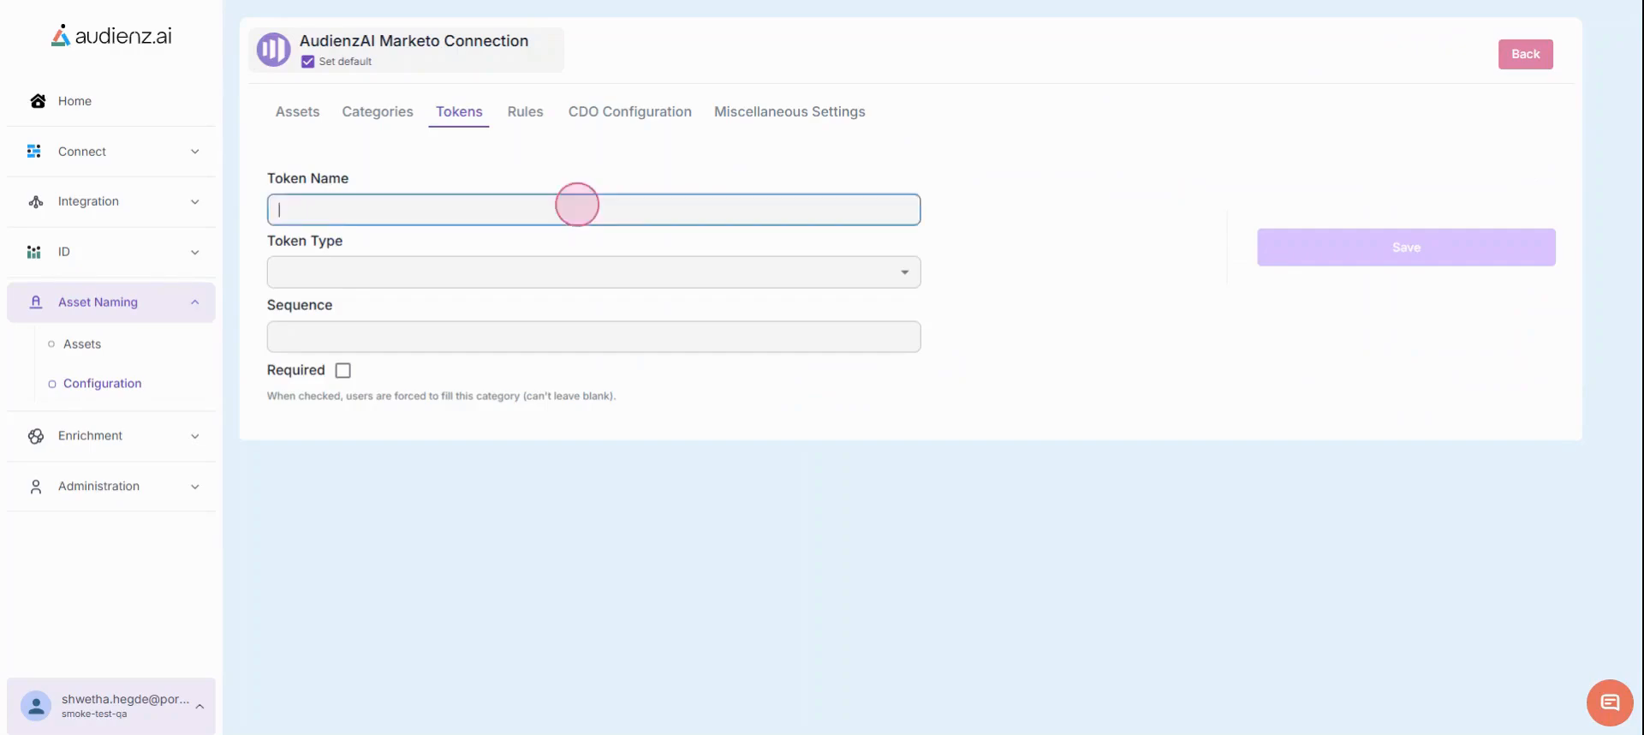
{"action": "type", "text": "Program_Execution_Status"}
{"action": "left_click", "coordinate": [408, 273]}
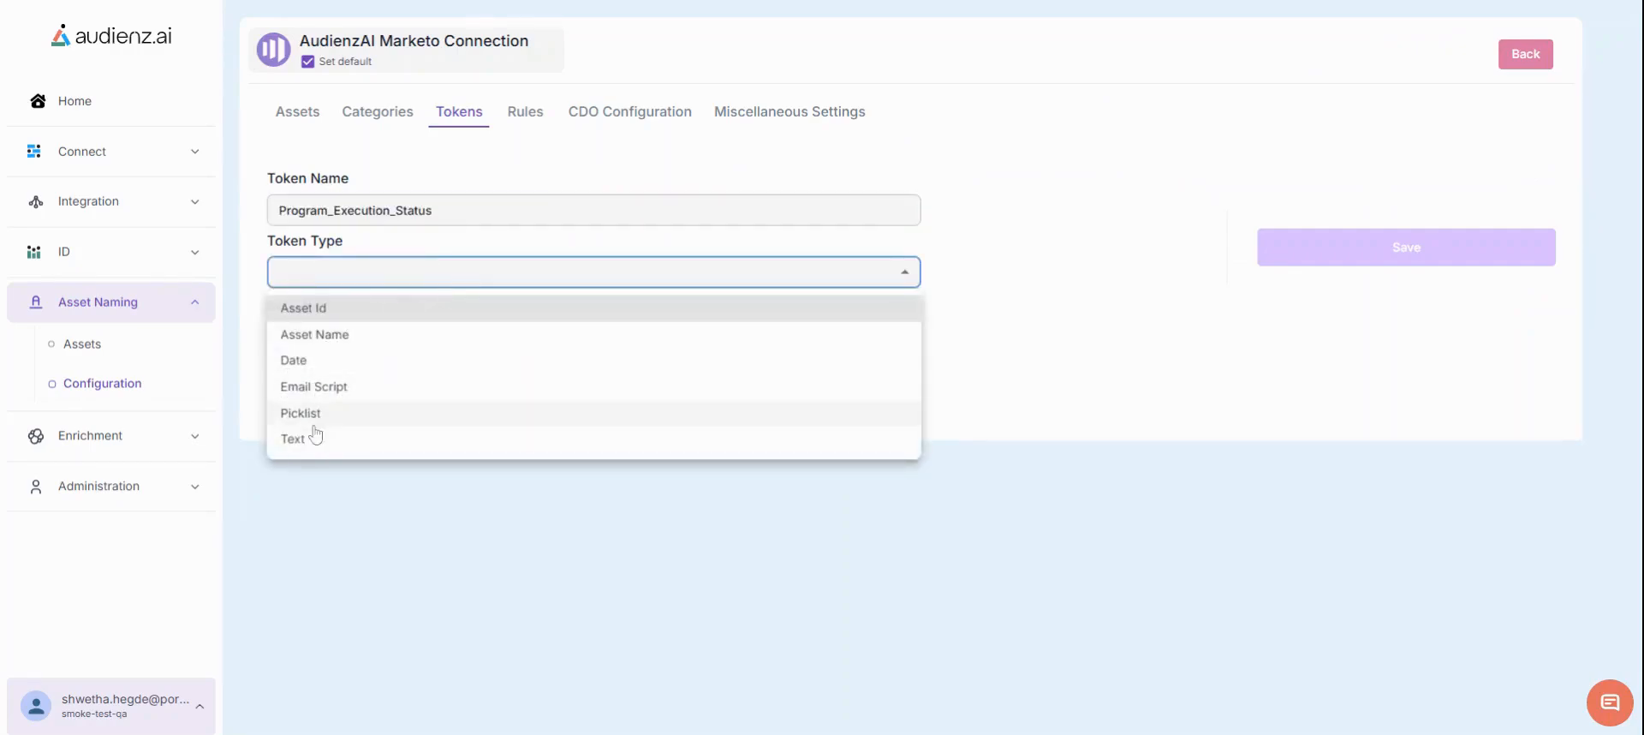
{"action": "left_click", "coordinate": [314, 415]}
{"action": "left_click", "coordinate": [337, 340]}
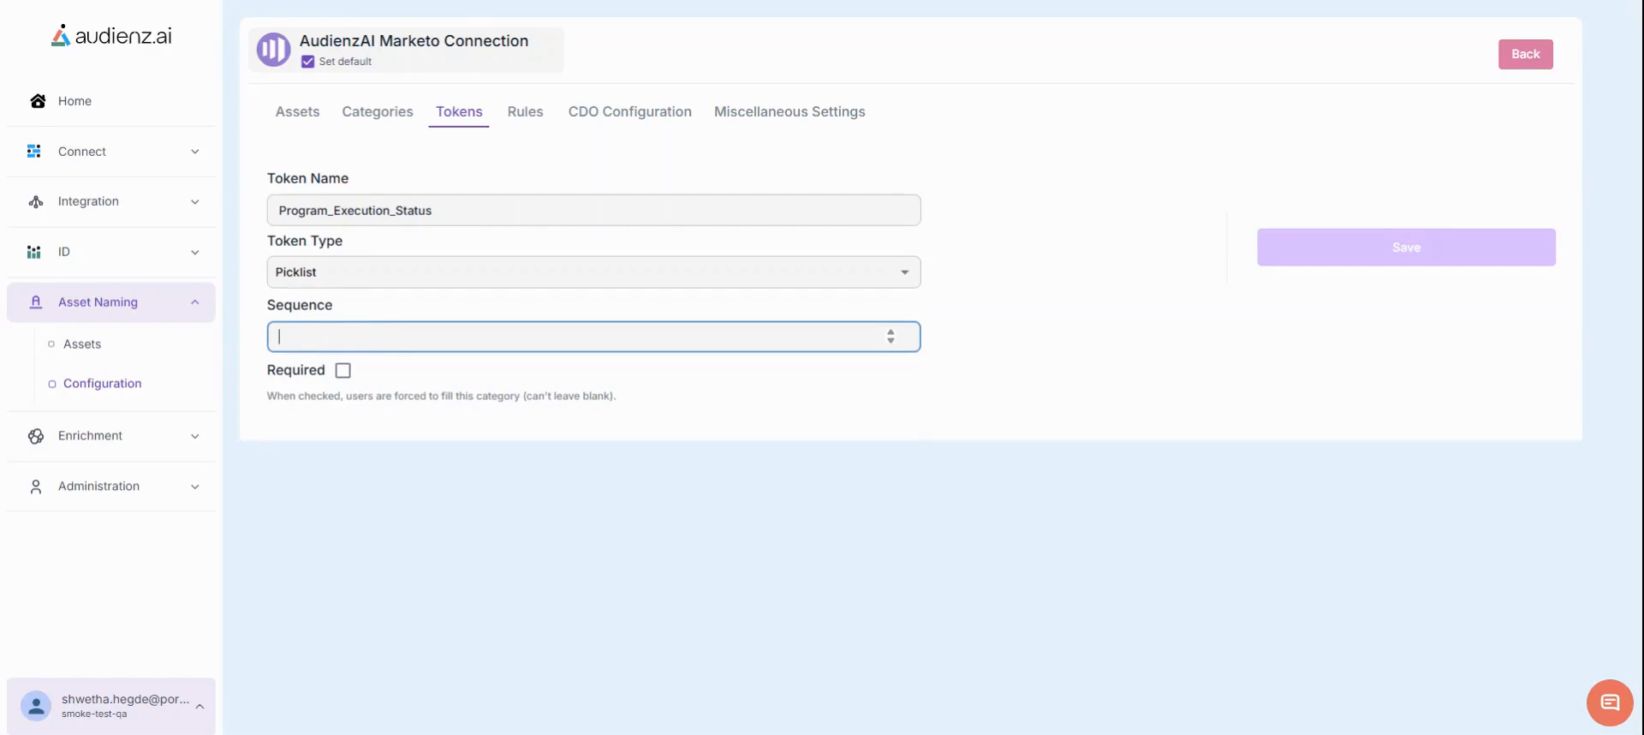
{"action": "type", "text": "1"}
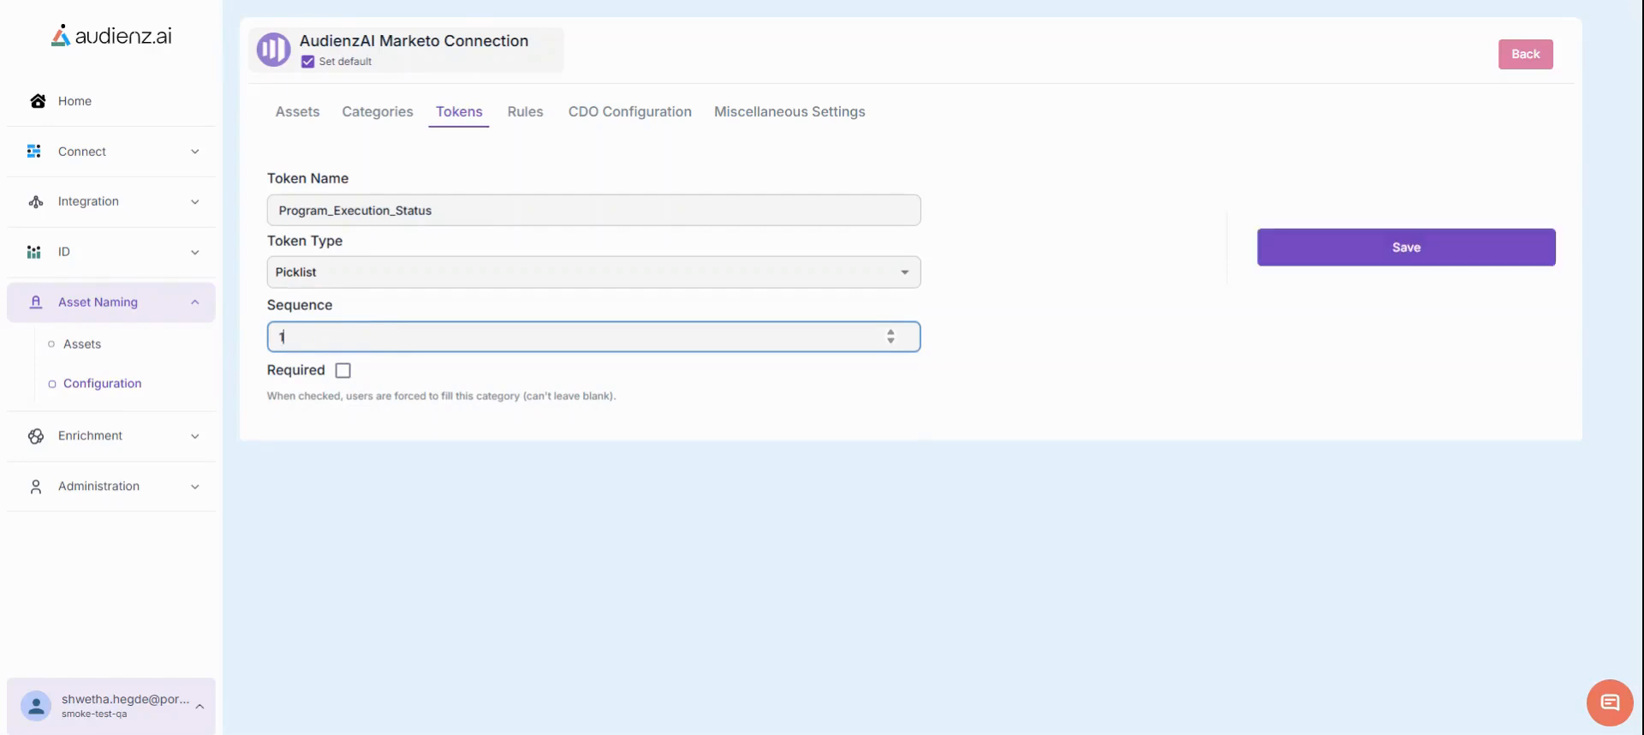
{"action": "left_click", "coordinate": [341, 382]}
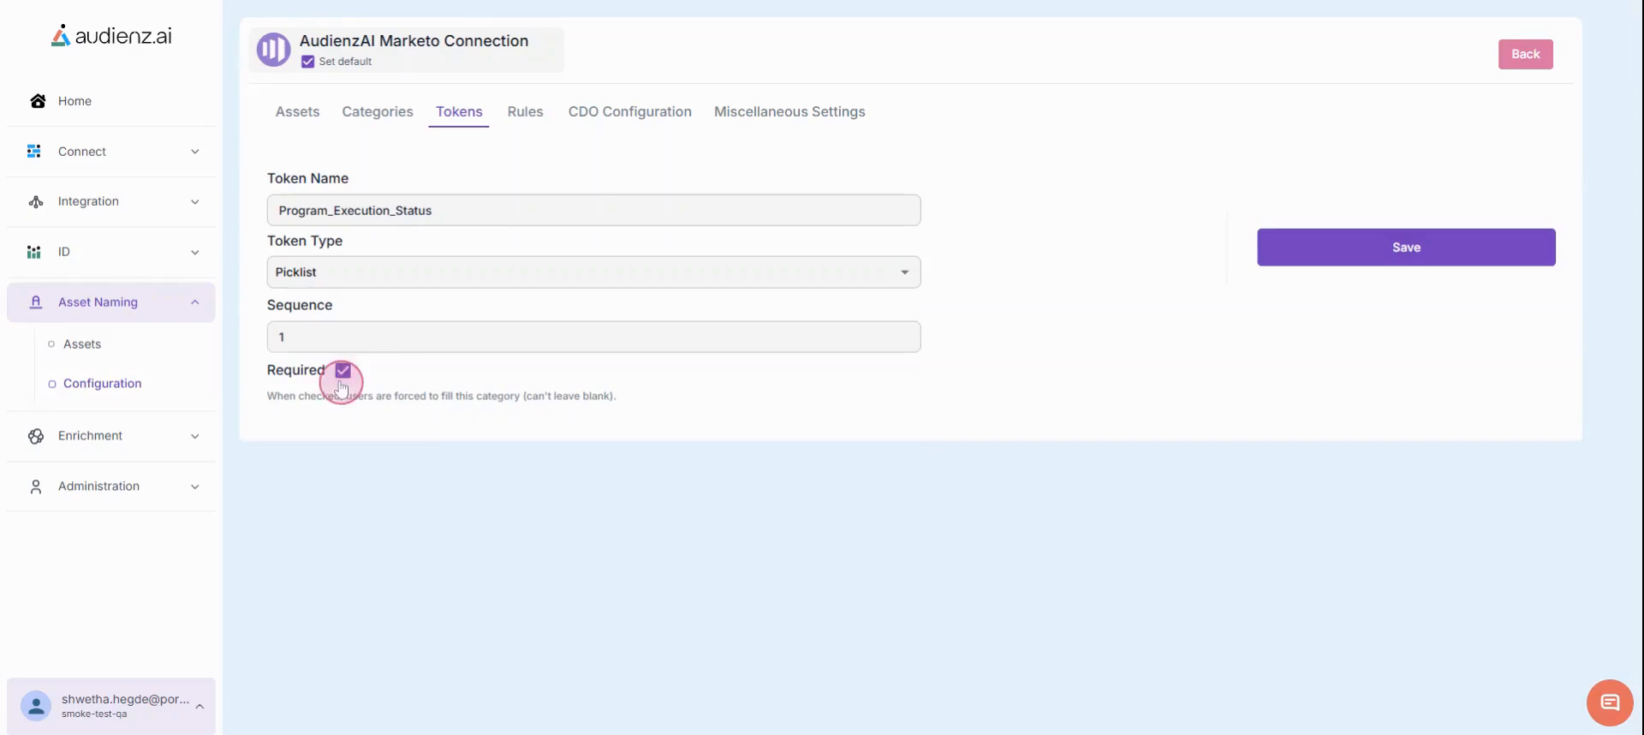
{"action": "left_click", "coordinate": [1391, 250]}
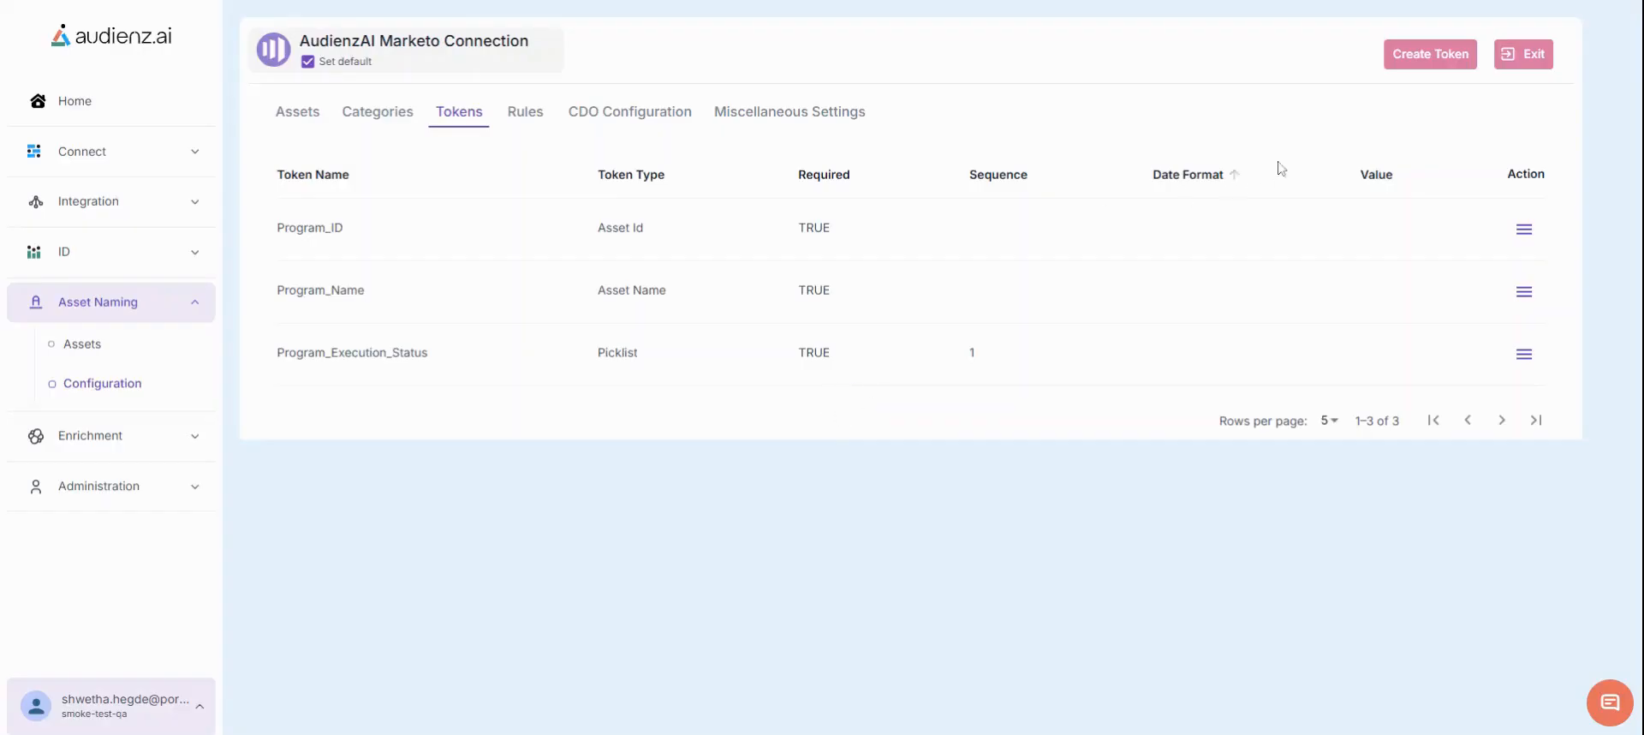
Step: Create and save a required Date token named Start Date with sequence 2, keeping the default date format
{"action": "left_click", "coordinate": [1428, 54]}
{"action": "type", "text": "Start Date"}
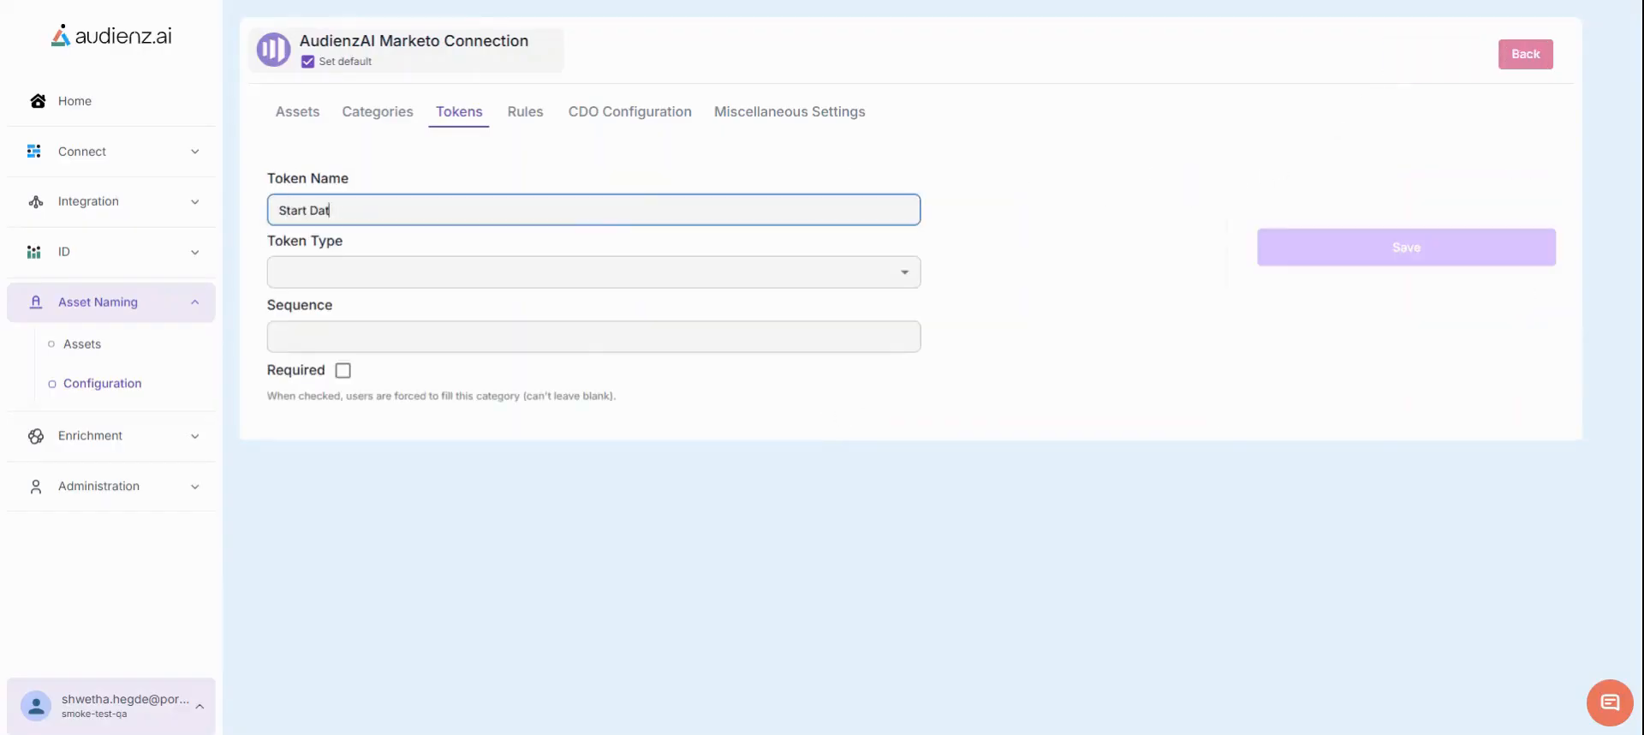
{"action": "left_click", "coordinate": [578, 265]}
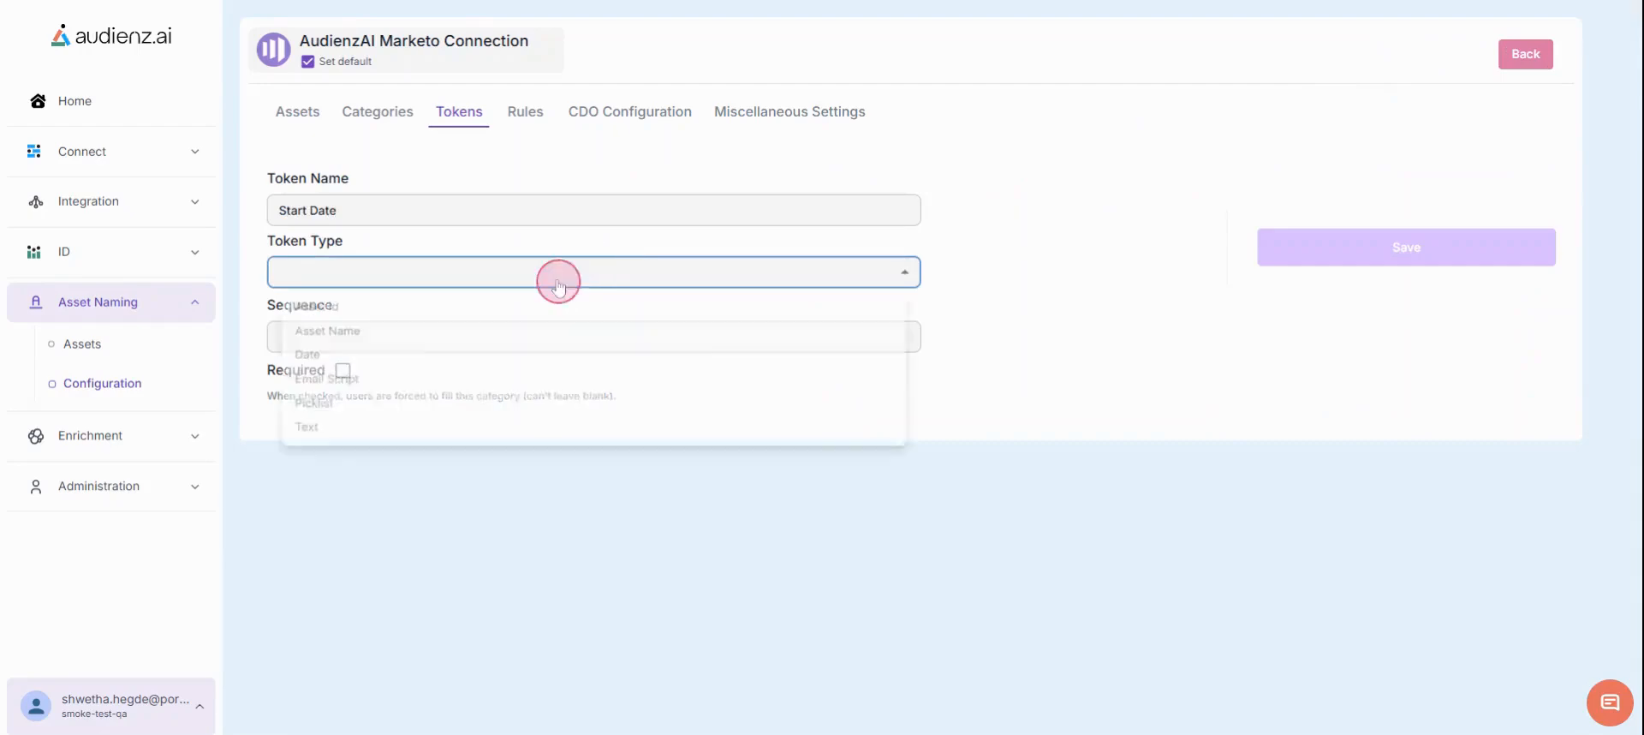
{"action": "left_click", "coordinate": [349, 359]}
{"action": "left_click", "coordinate": [312, 398]}
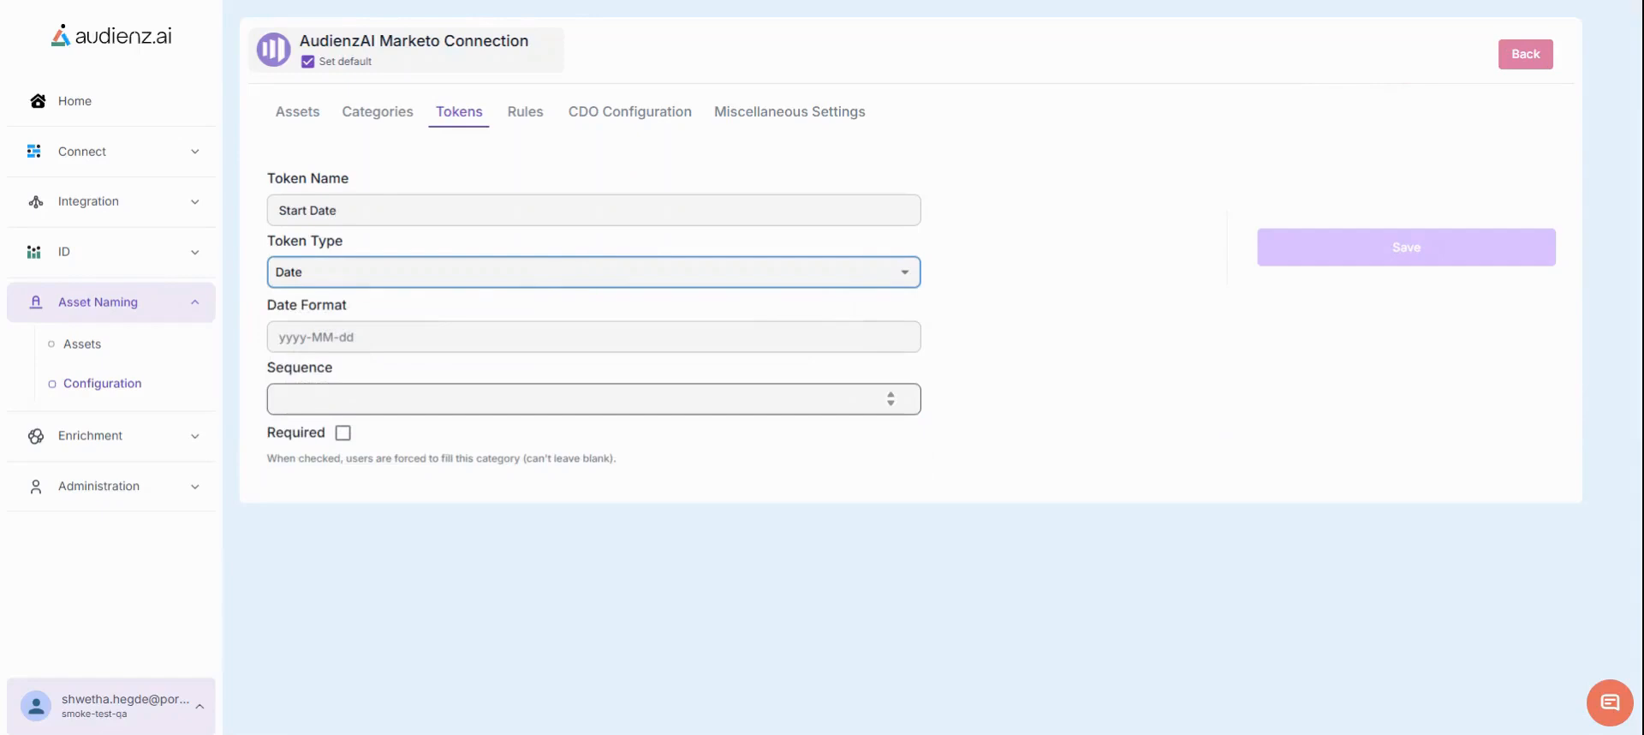
{"action": "type", "text": "2"}
{"action": "left_click", "coordinate": [343, 433]}
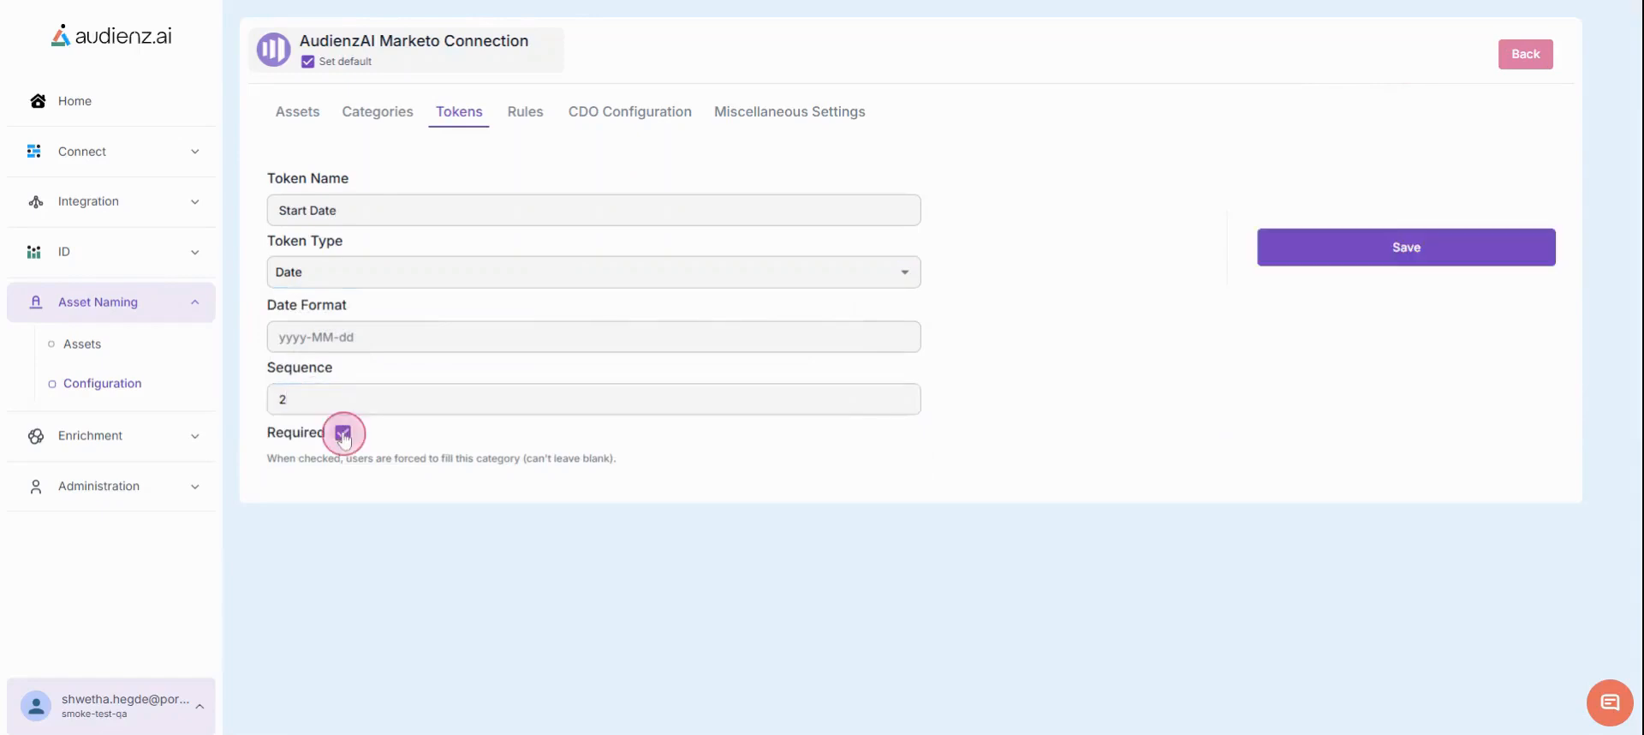
{"action": "left_click", "coordinate": [1355, 255]}
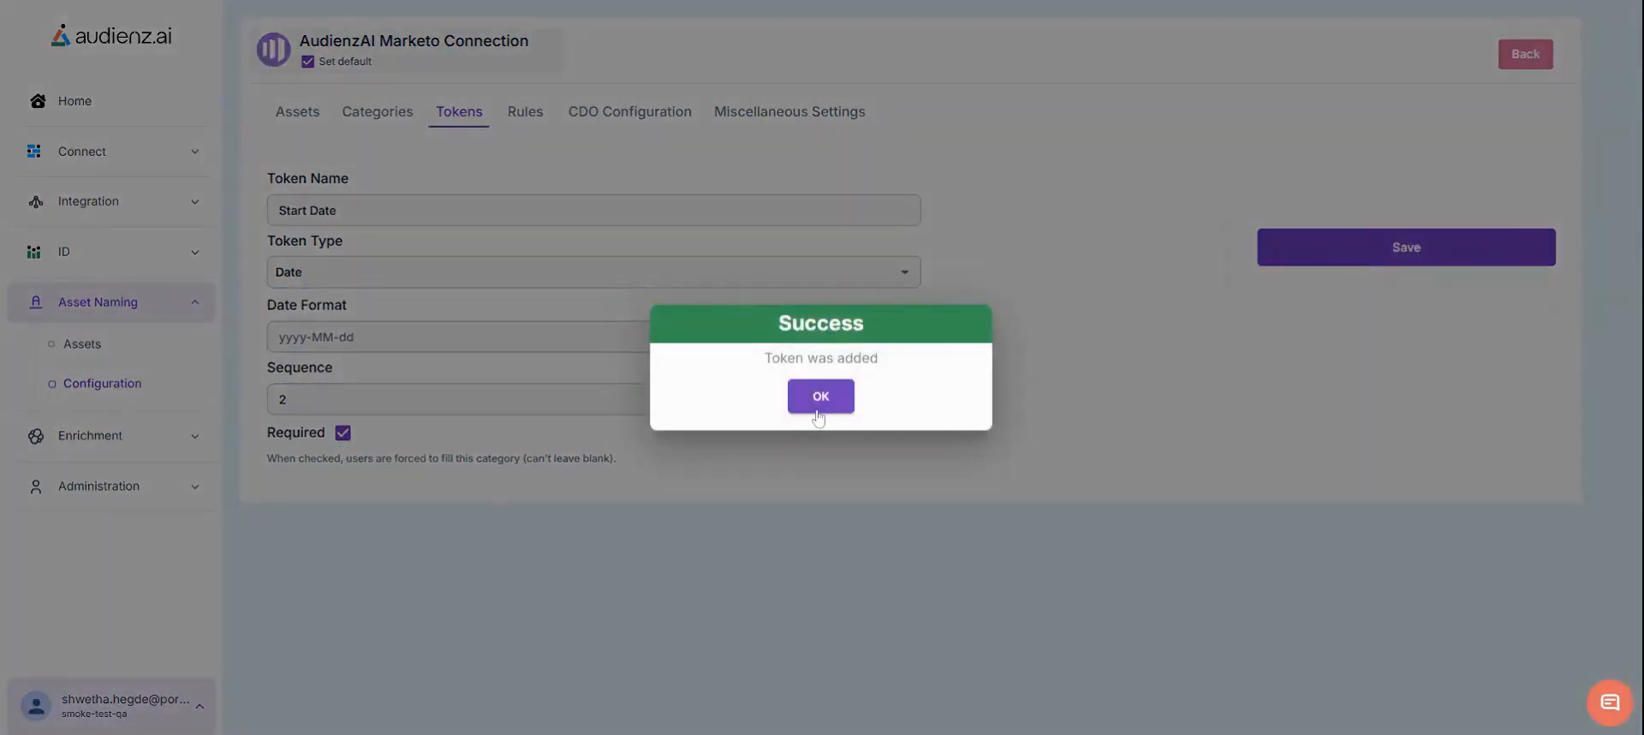
{"action": "left_click", "coordinate": [818, 415]}
Step: Create and save a required Date token named End Date with sequence 3, keeping the default date format
{"action": "left_click", "coordinate": [1428, 53]}
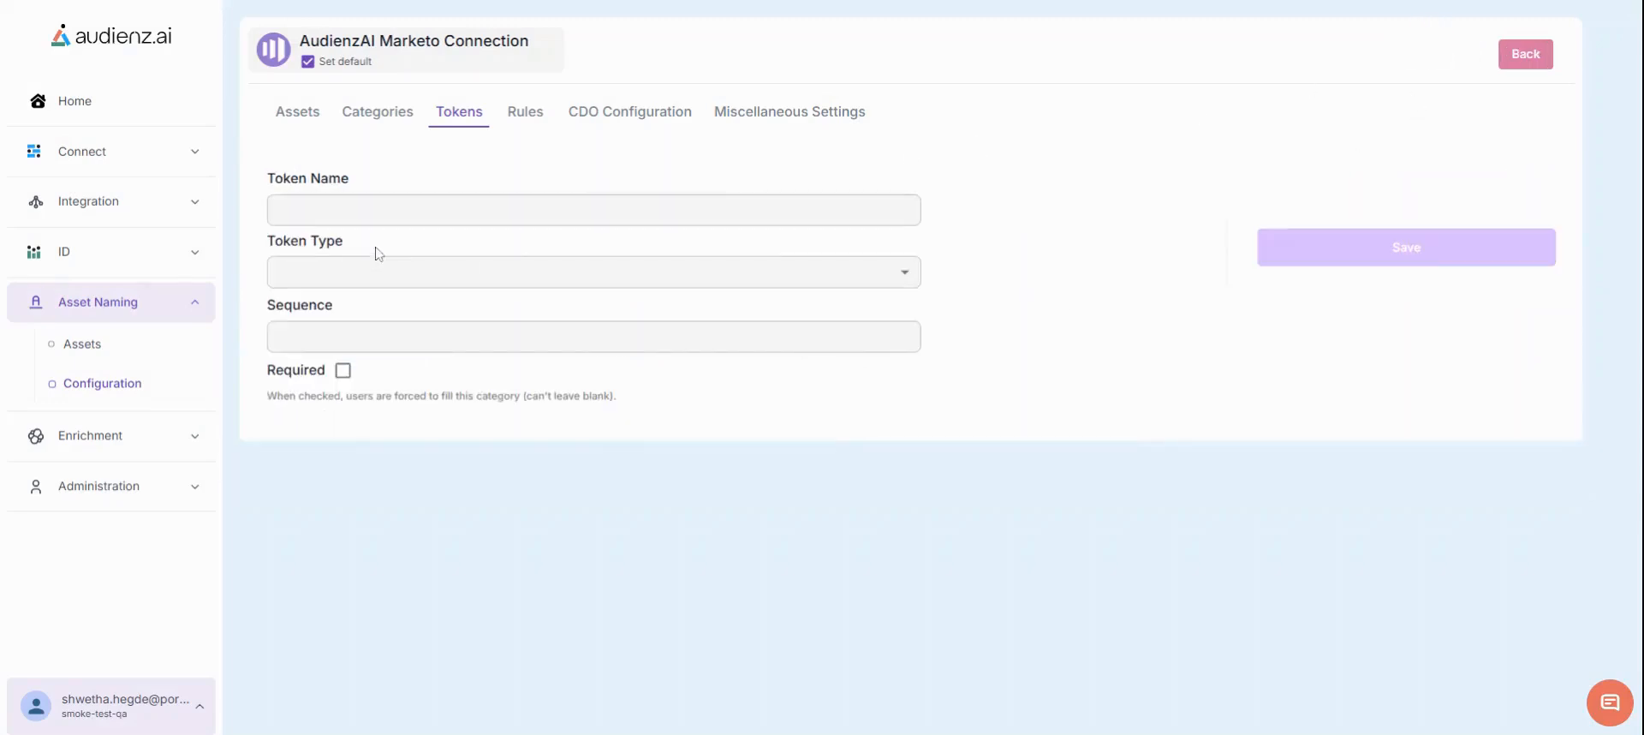
{"action": "left_click", "coordinate": [362, 218]}
{"action": "type", "text": "End Date"}
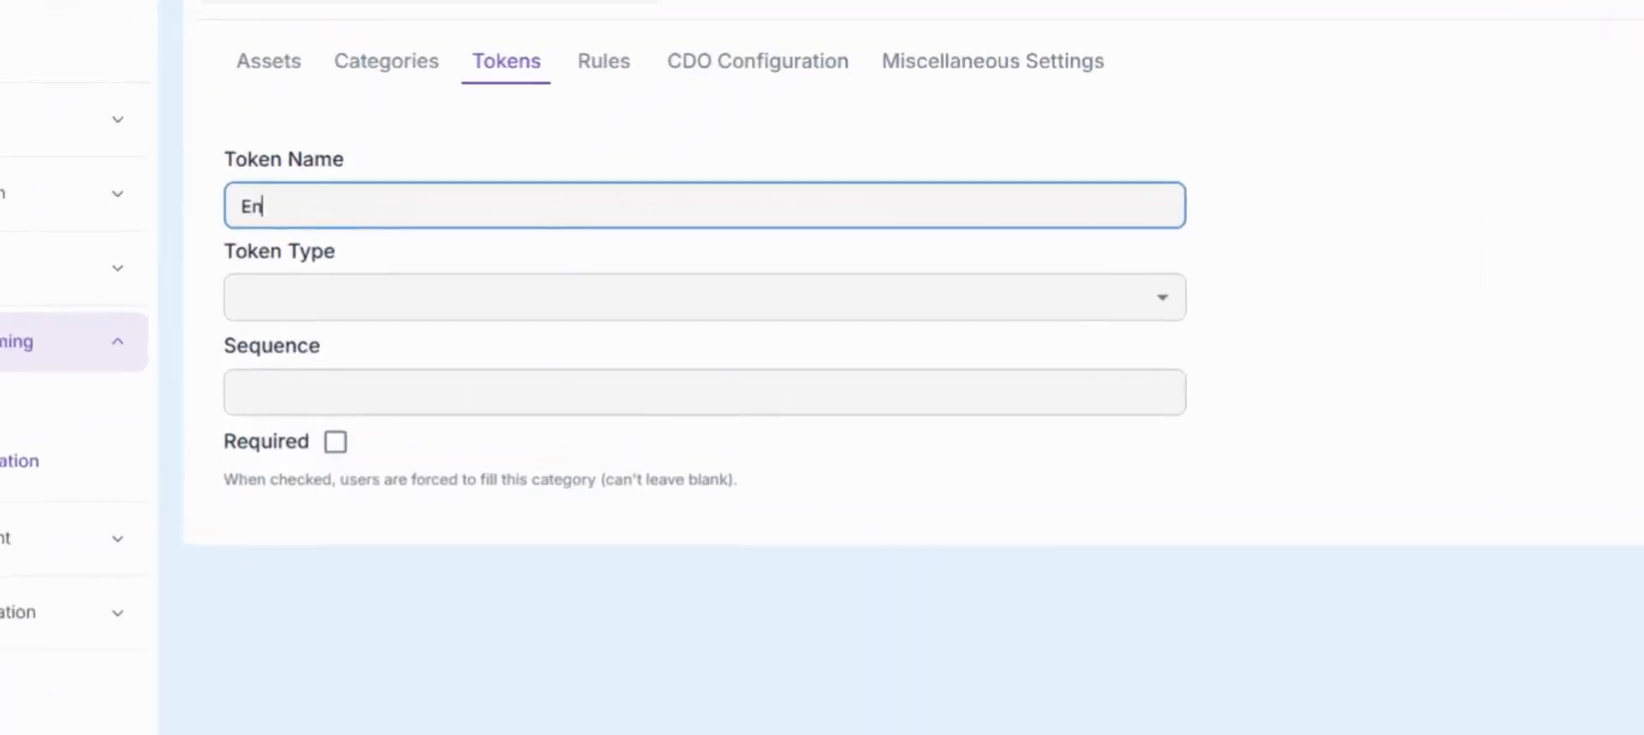
{"action": "left_click", "coordinate": [349, 269]}
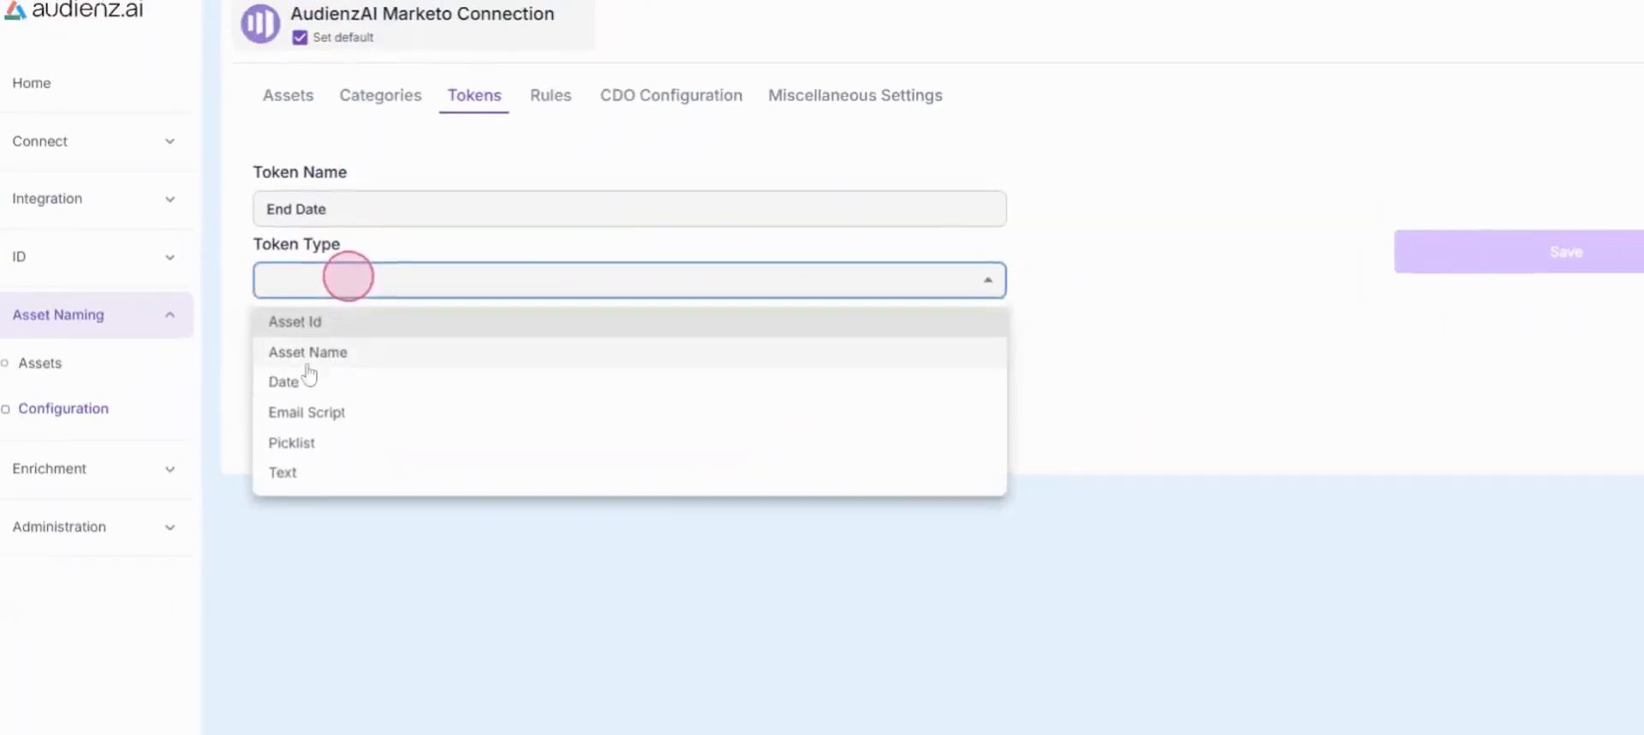
{"action": "left_click", "coordinate": [307, 368]}
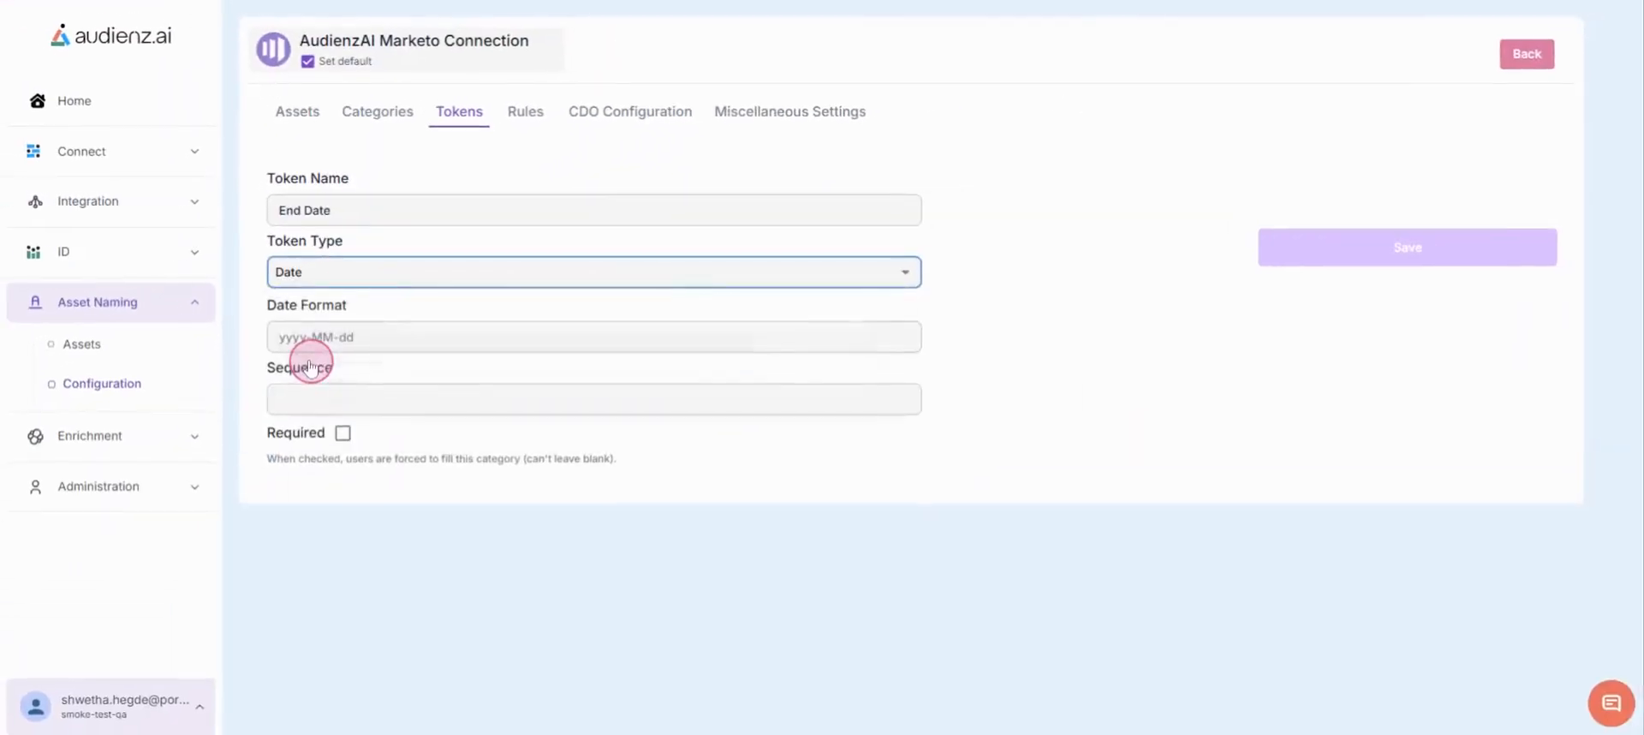
{"action": "left_click", "coordinate": [312, 427]}
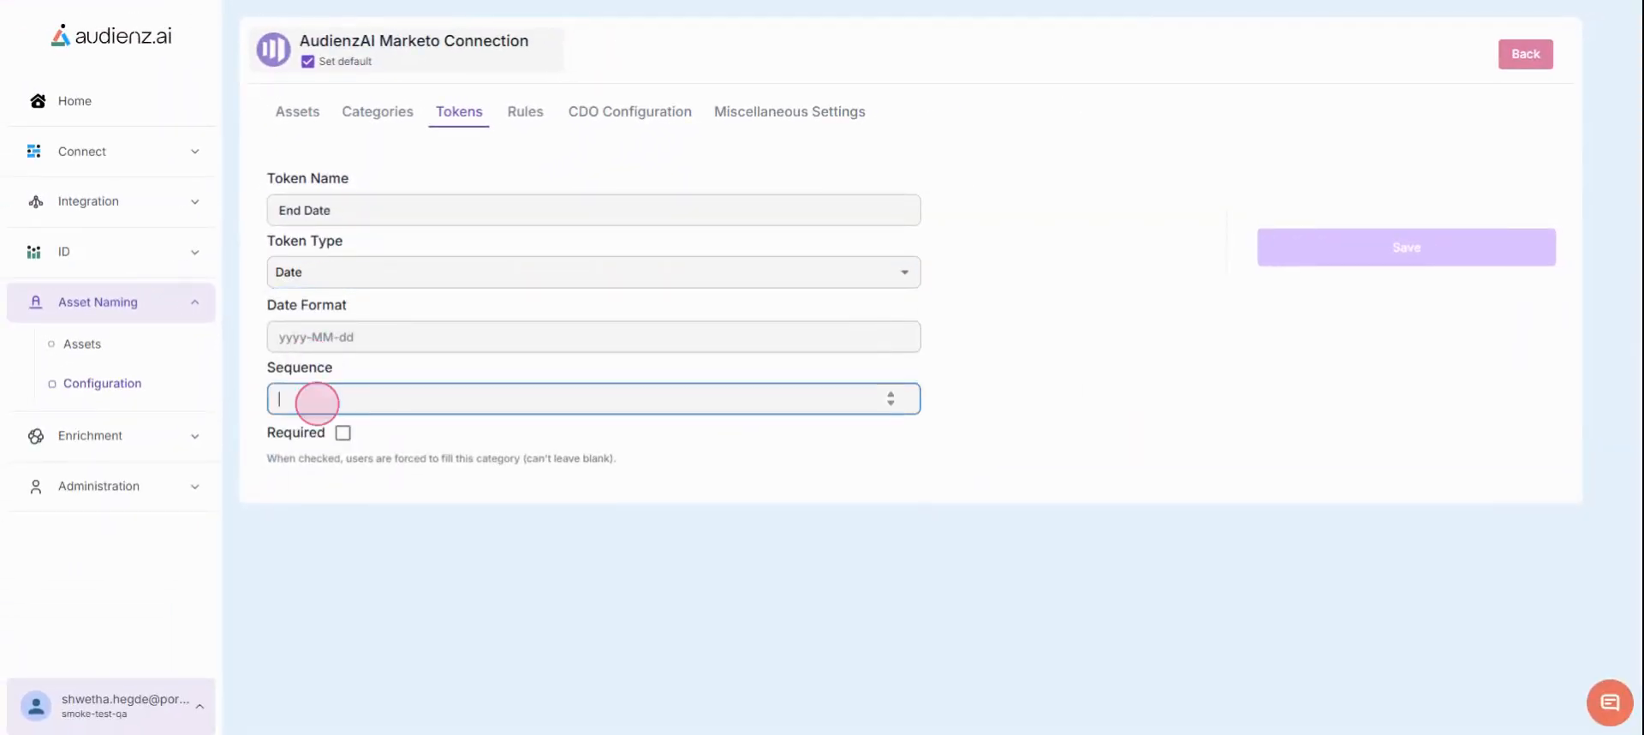
{"action": "type", "text": "3"}
{"action": "left_click", "coordinate": [342, 434]}
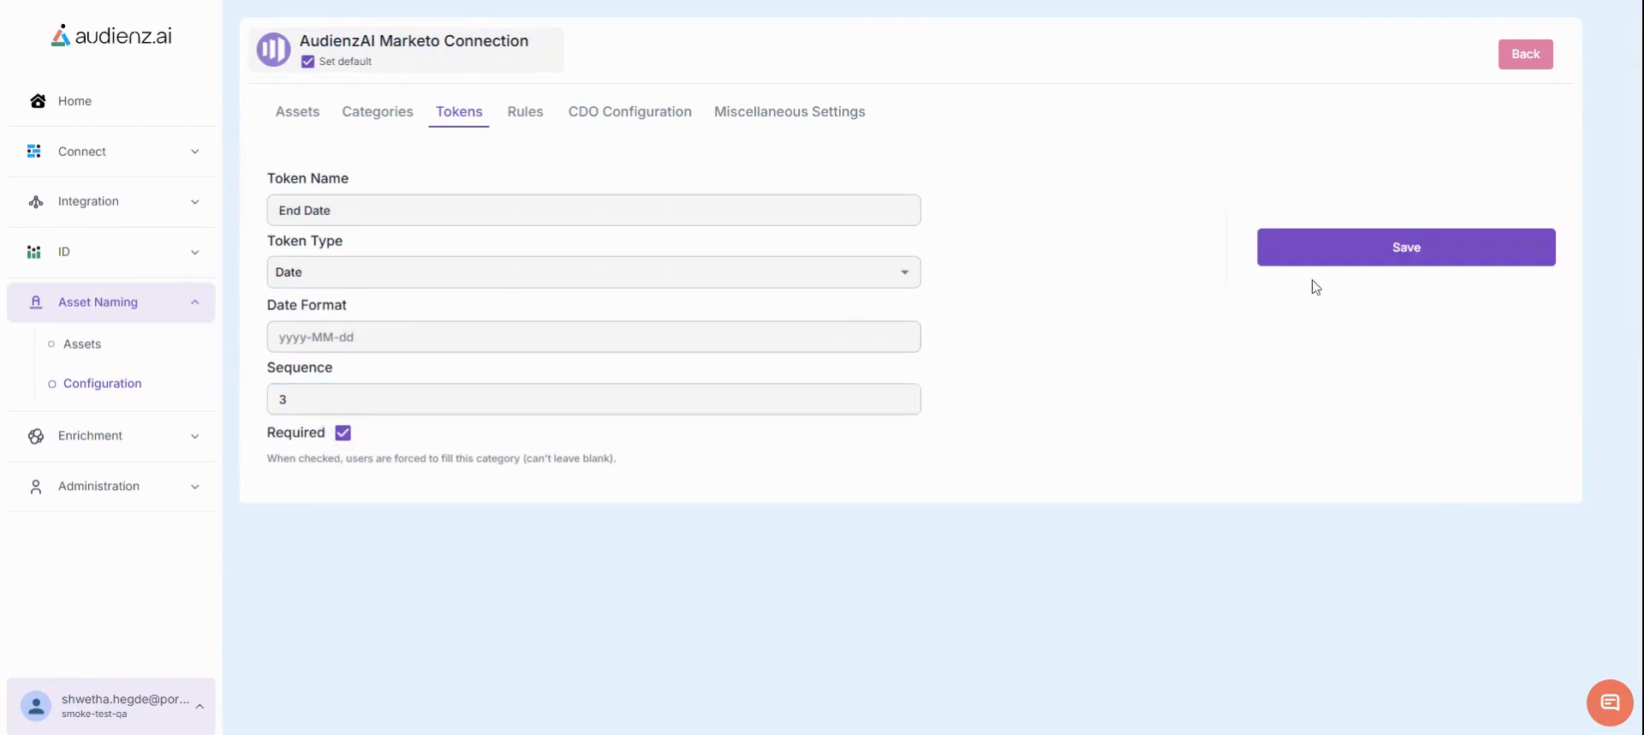
{"action": "left_click", "coordinate": [1338, 255]}
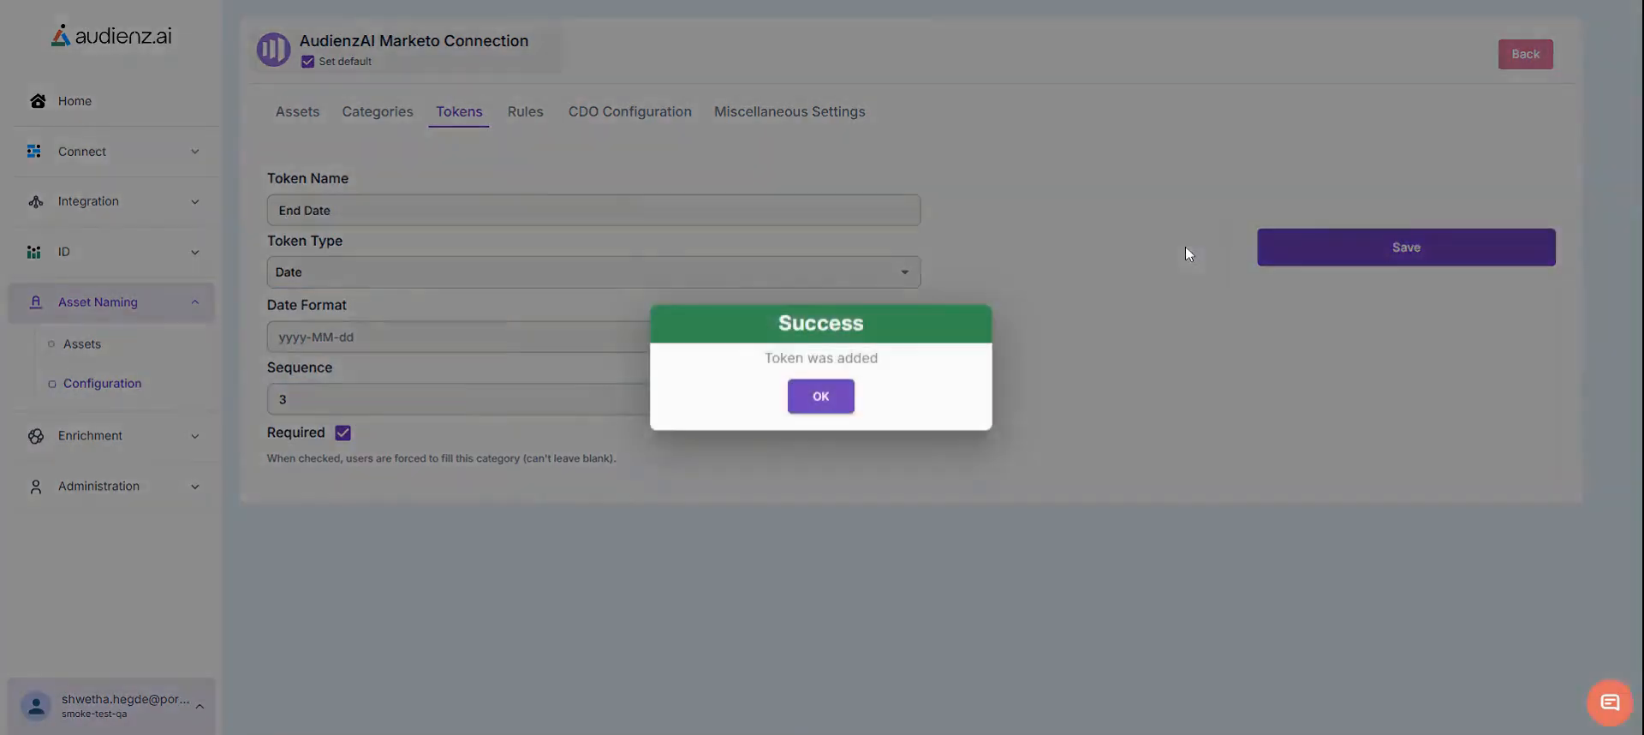
{"action": "left_click", "coordinate": [826, 402]}
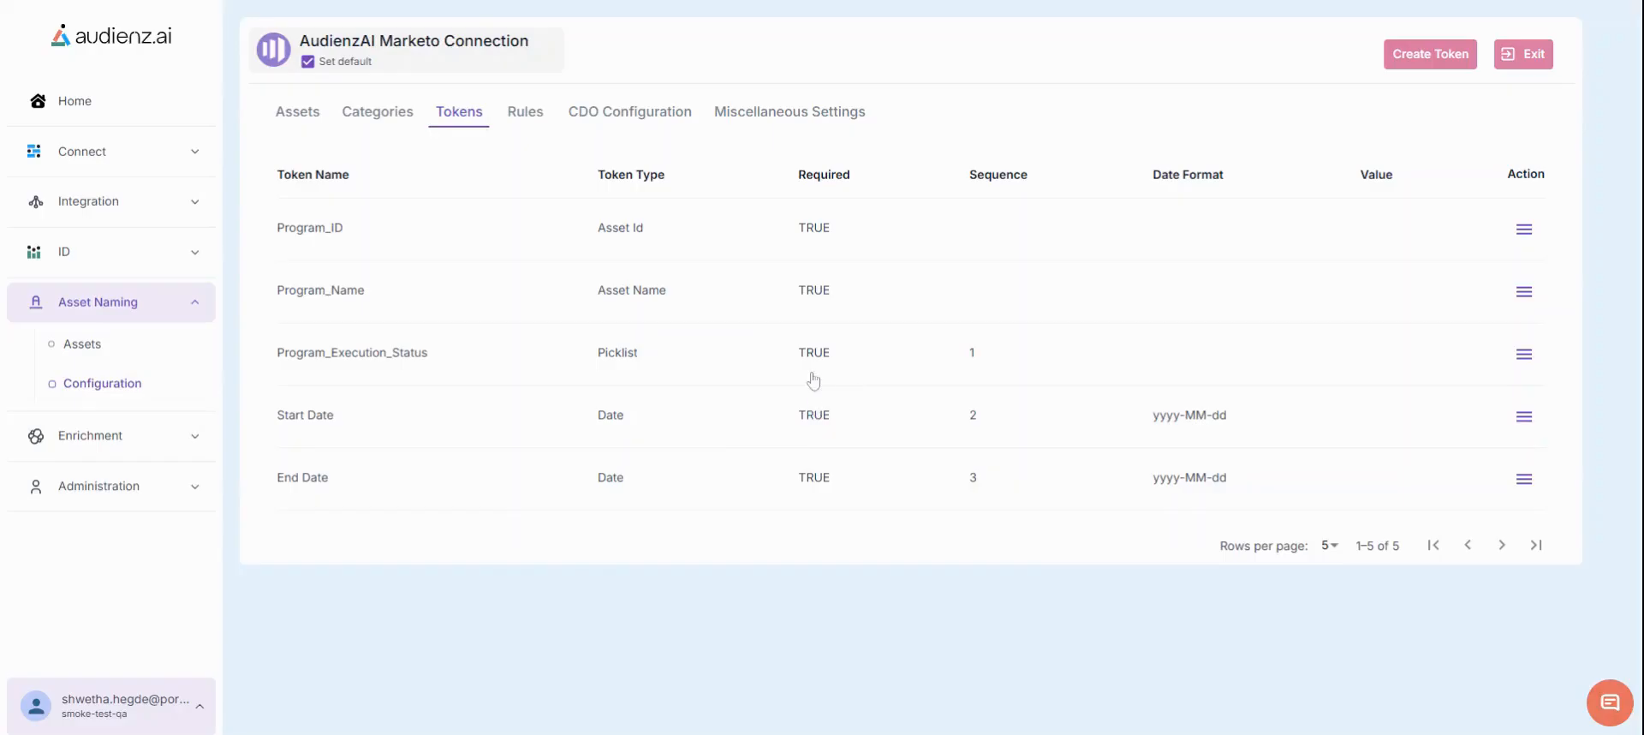
Step: Create and save a non-required Text token named Description with sequence 4
{"action": "left_click", "coordinate": [1430, 54]}
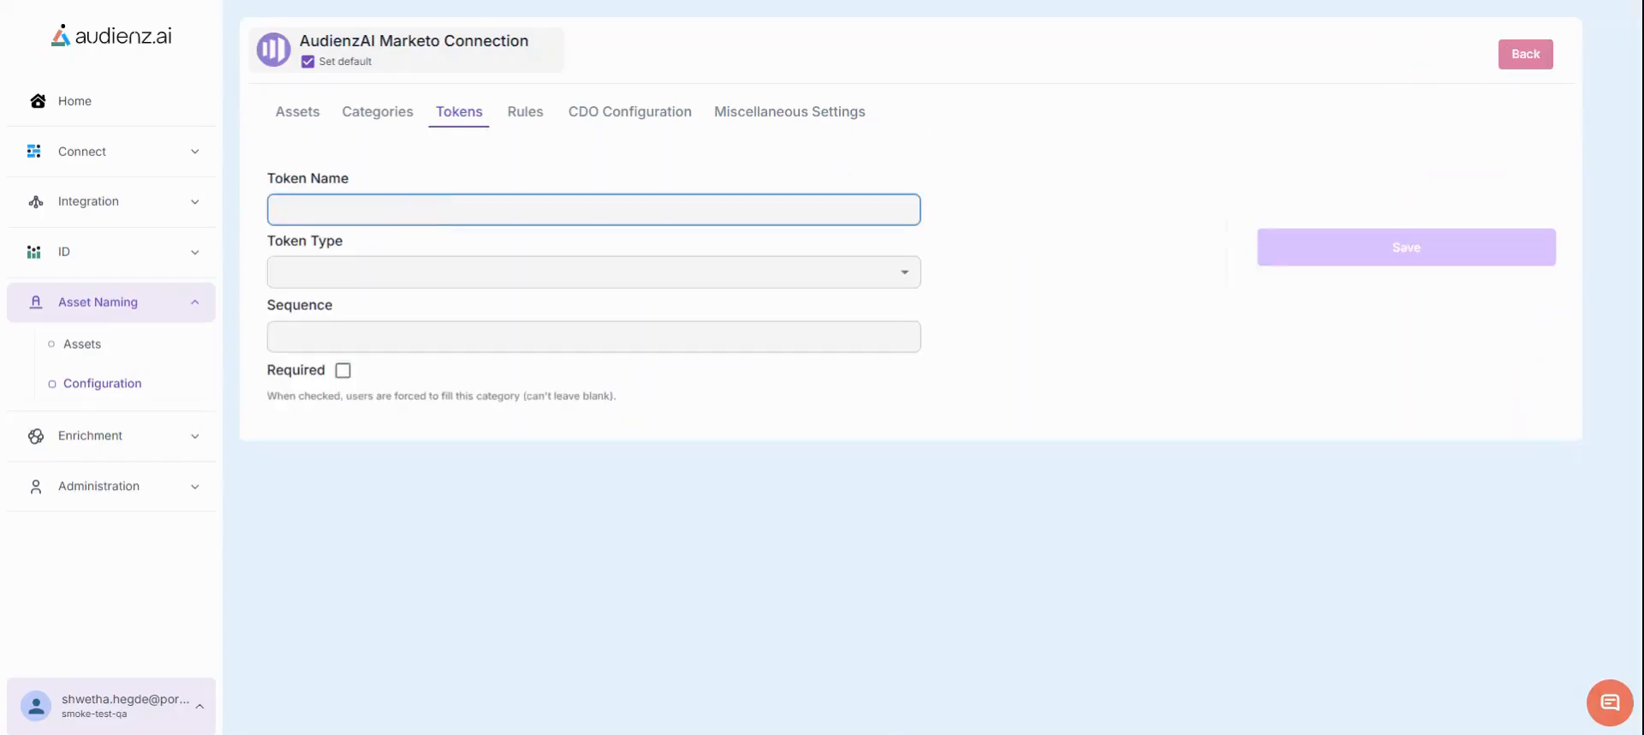
{"action": "type", "text": "Description"}
{"action": "left_click", "coordinate": [326, 271]}
{"action": "left_click", "coordinate": [309, 438]}
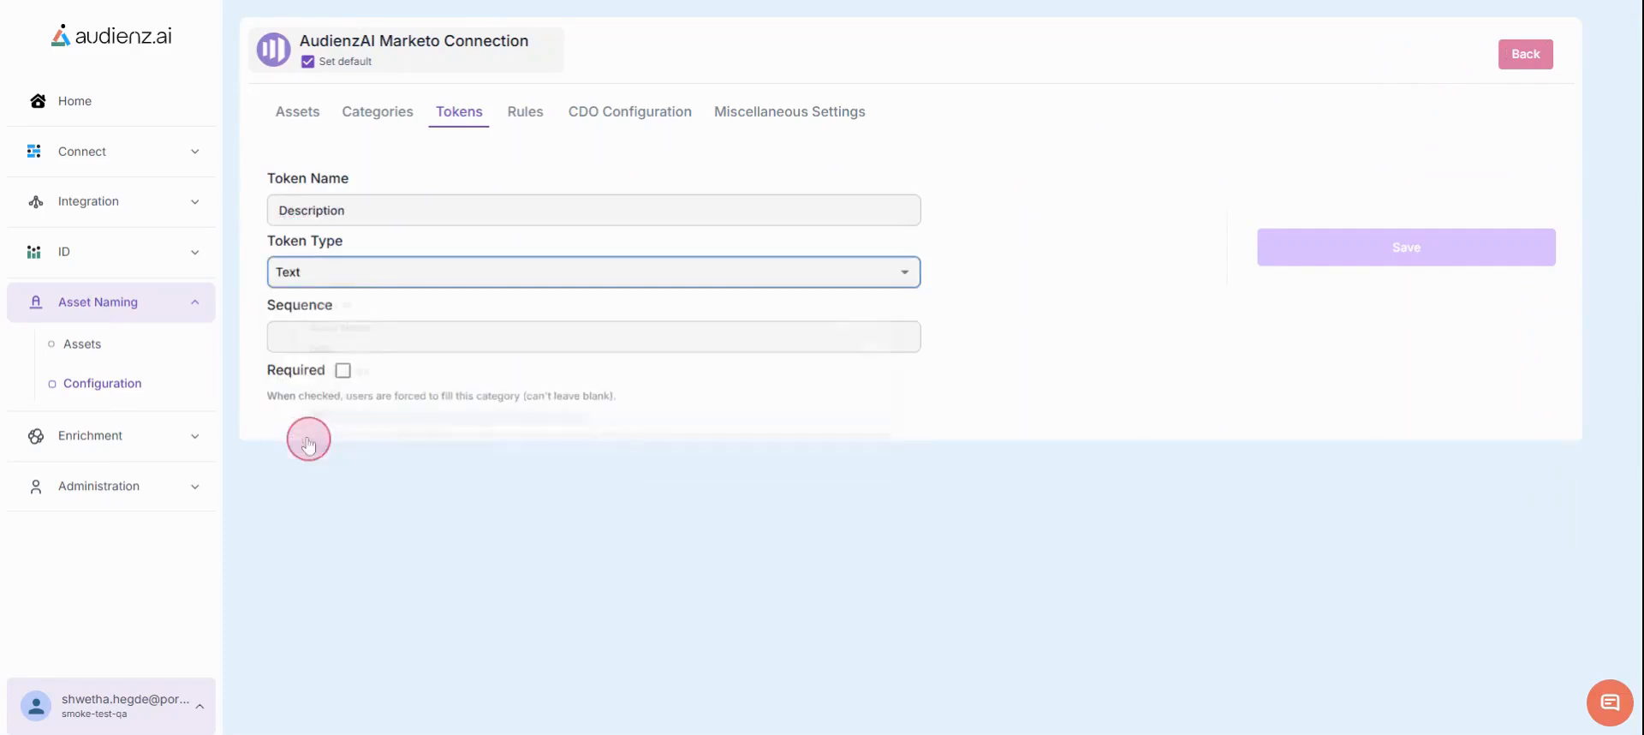
{"action": "left_click", "coordinate": [322, 347]}
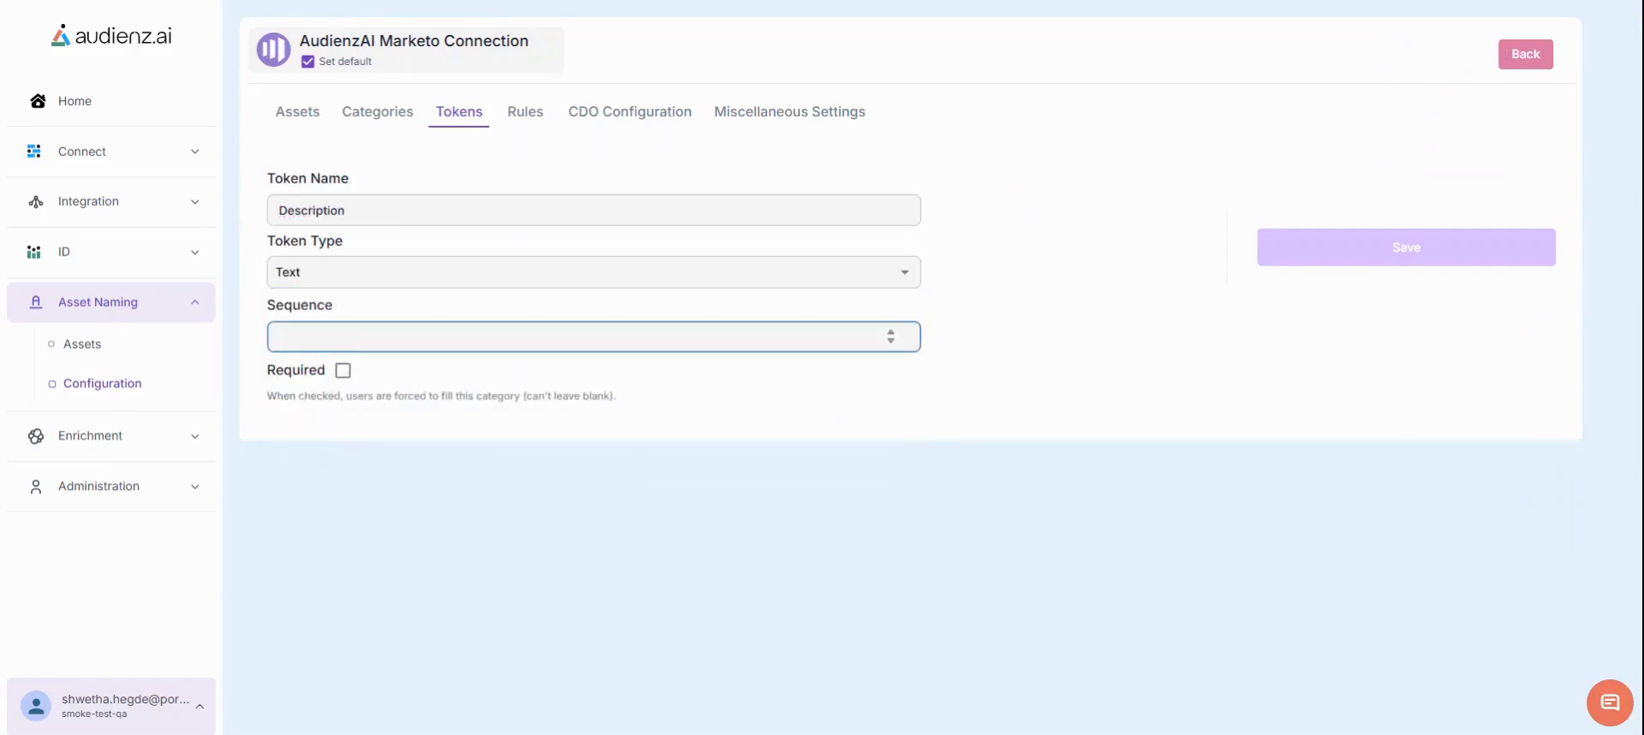
{"action": "type", "text": "4"}
{"action": "left_click", "coordinate": [339, 374]}
{"action": "left_click", "coordinate": [339, 374]}
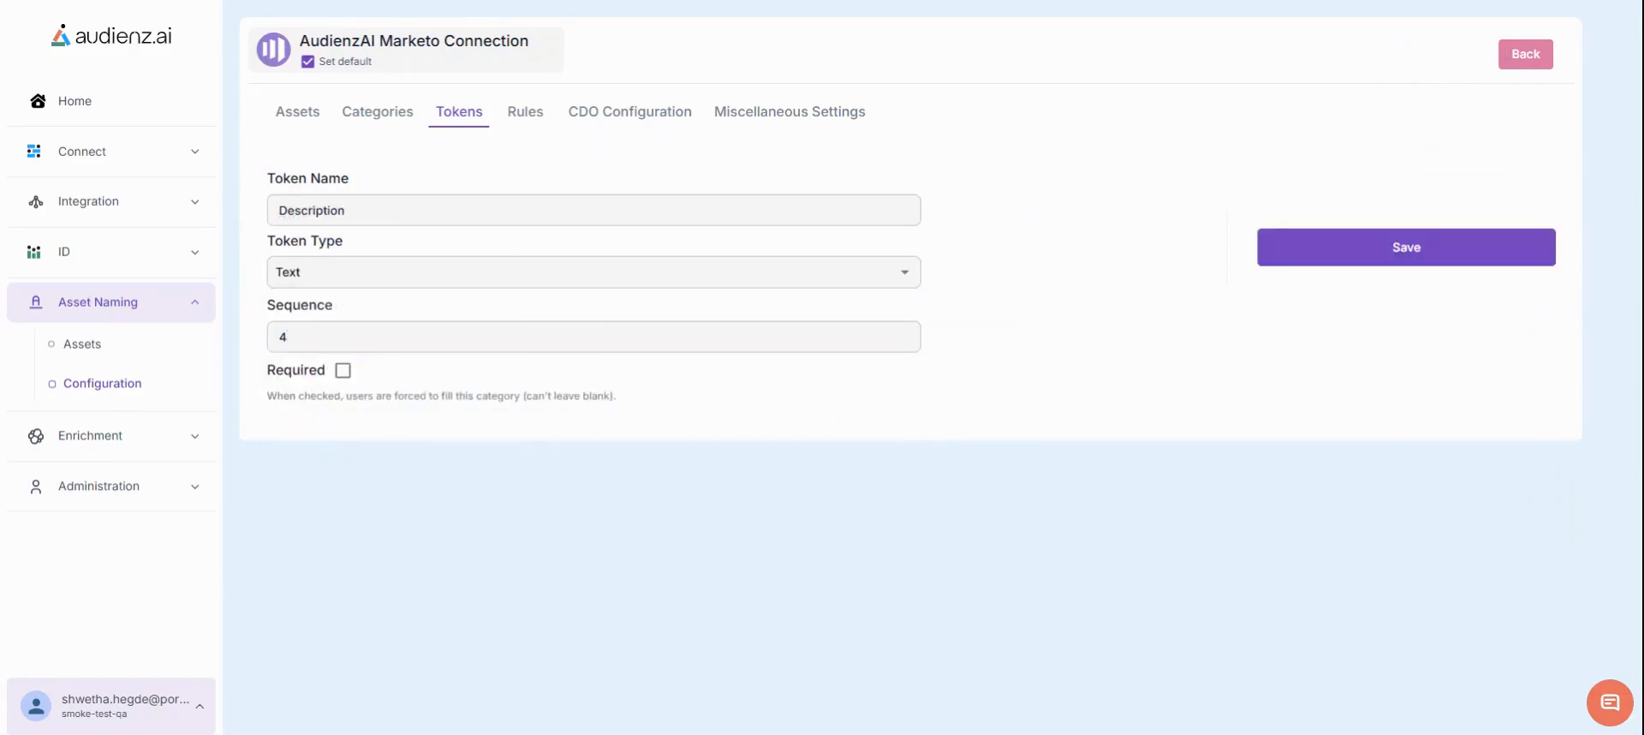
{"action": "left_click", "coordinate": [1359, 267]}
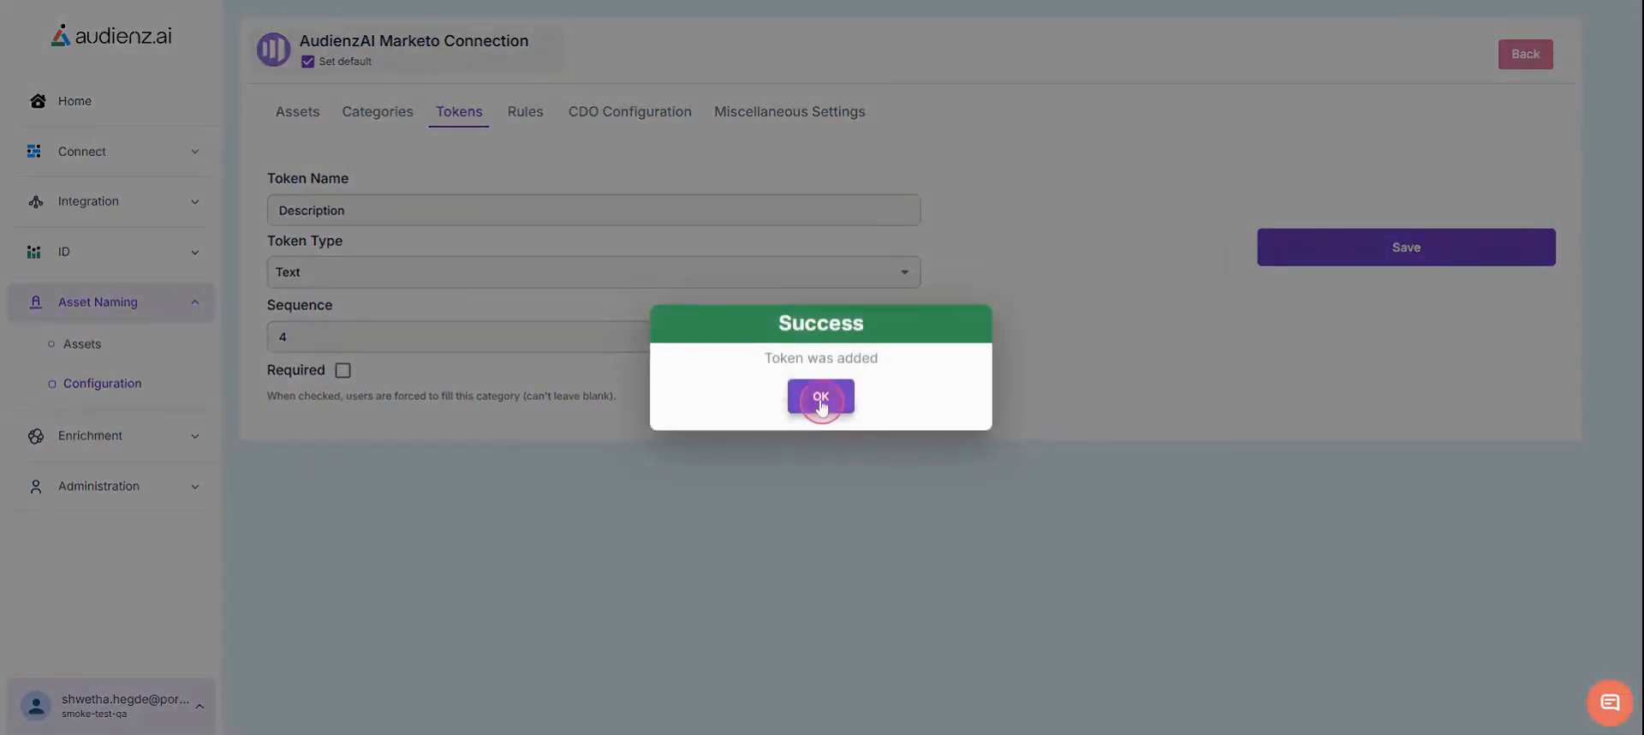
{"action": "left_click", "coordinate": [820, 402]}
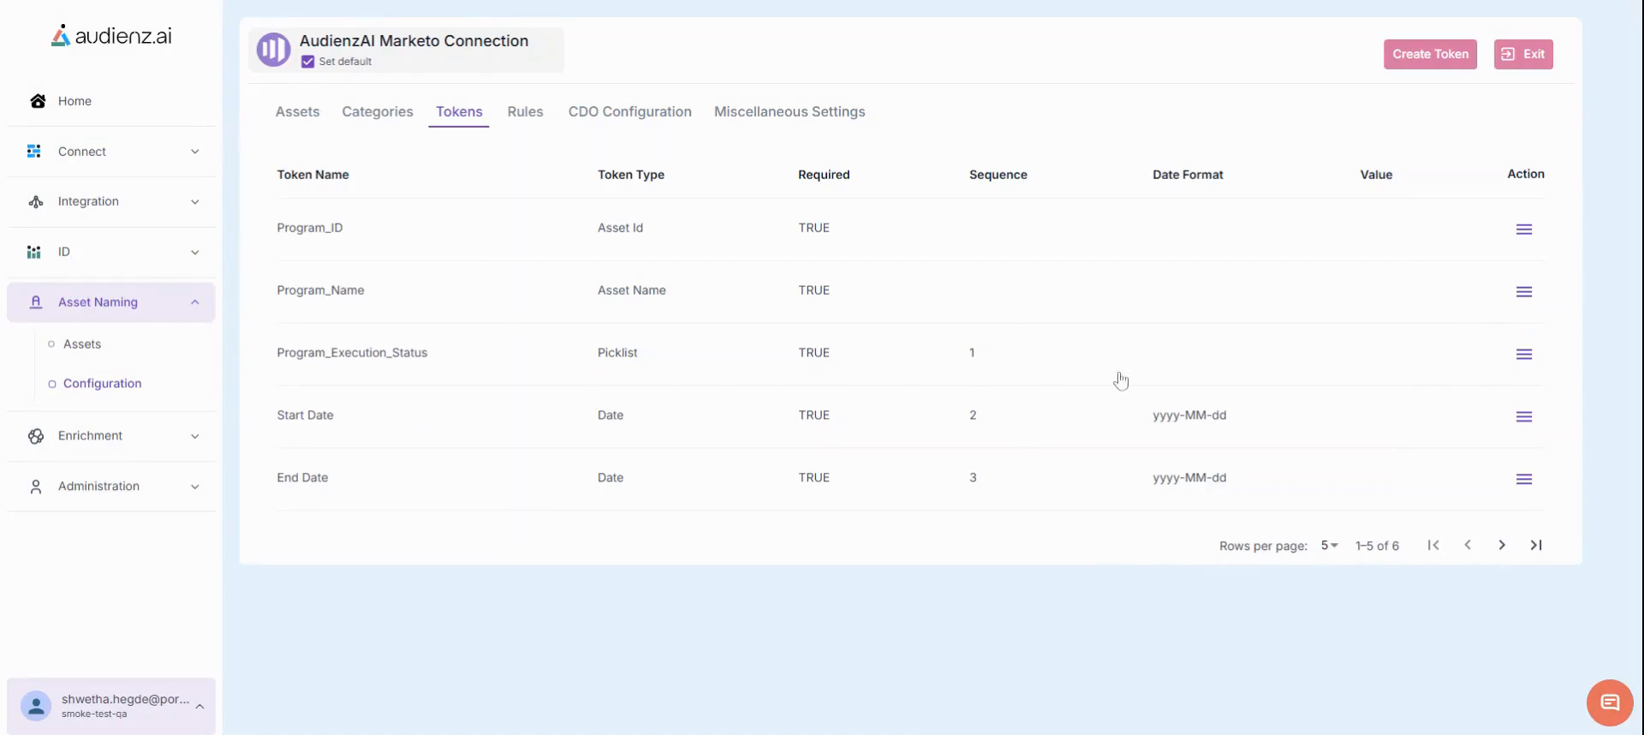
Step: Add a default picklist option to the Program_Execution_Status token with display name Draft and value draft
{"action": "left_click", "coordinate": [1518, 354]}
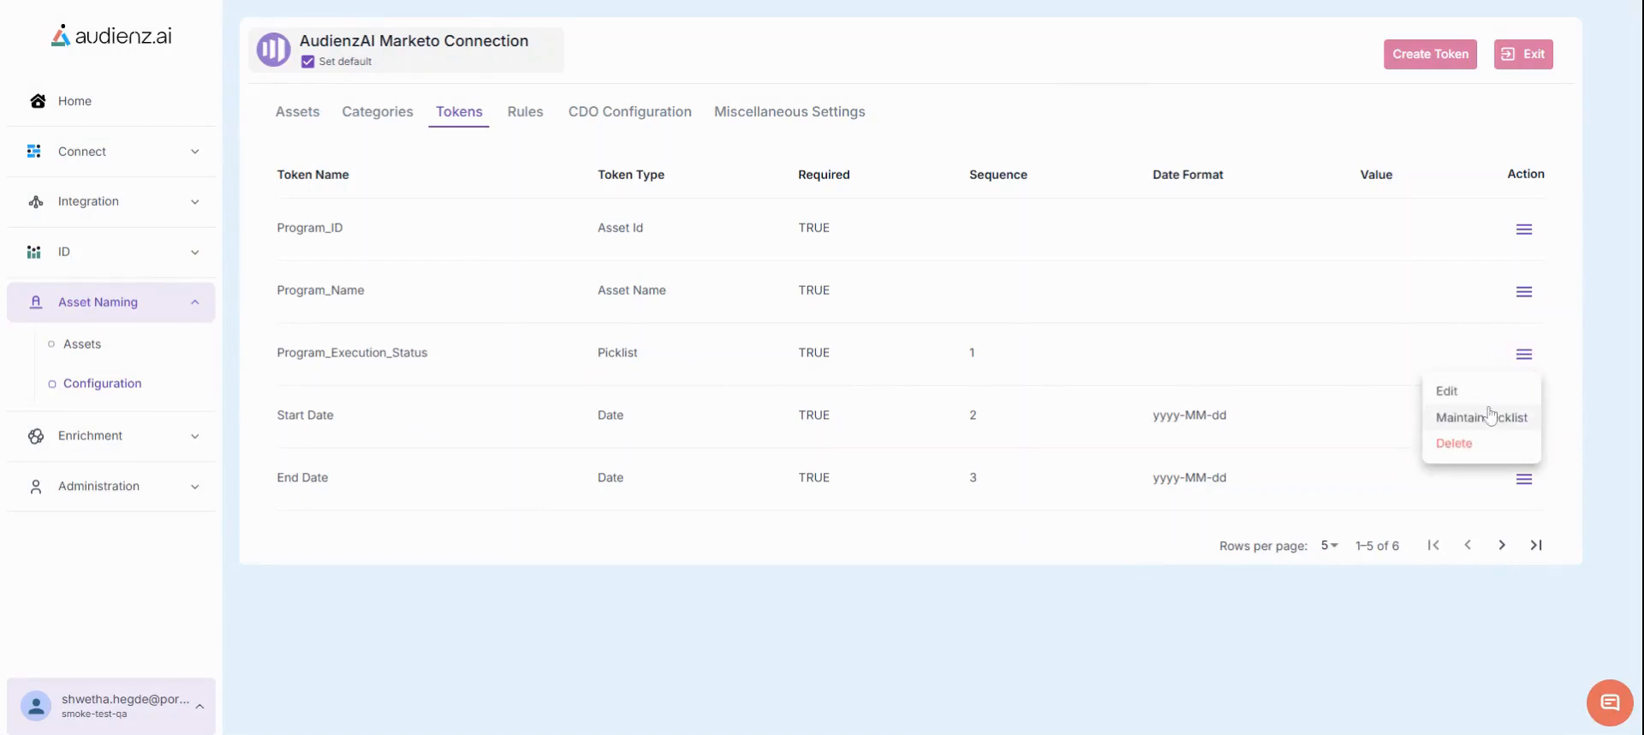
{"action": "left_click", "coordinate": [1484, 419]}
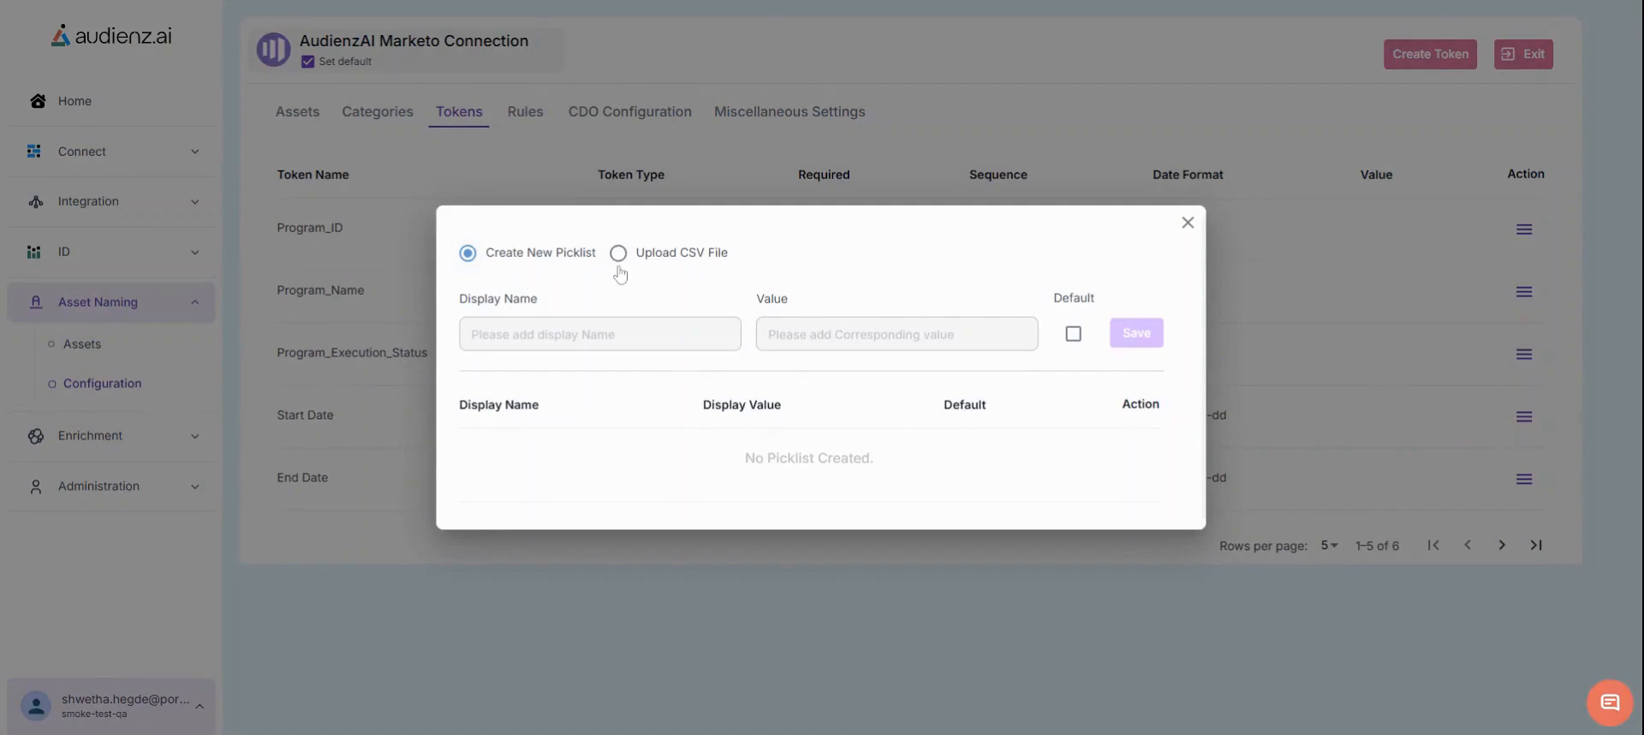
{"action": "left_click", "coordinate": [604, 333]}
{"action": "type", "text": "D"}
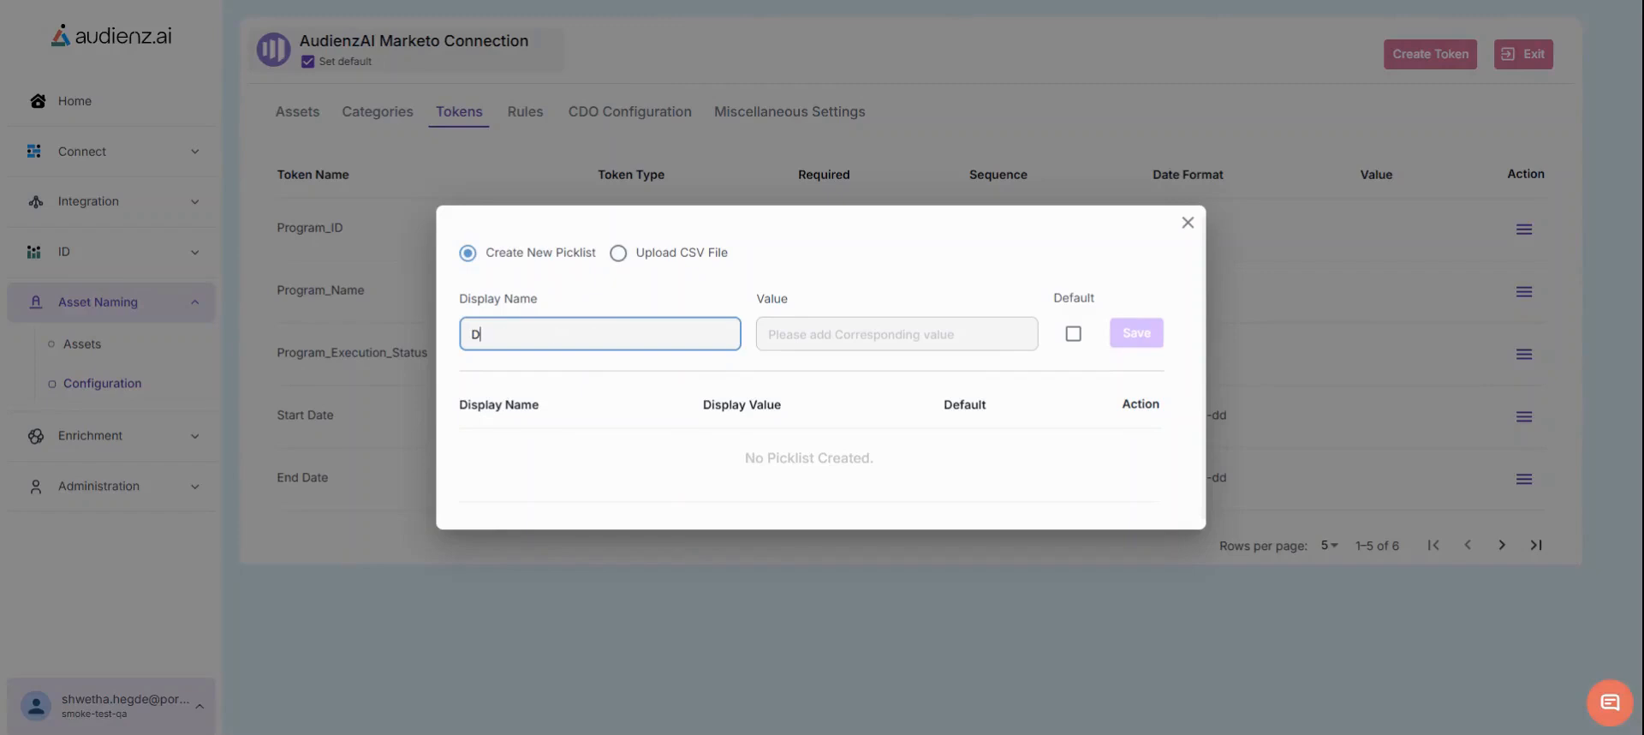
{"action": "type", "text": "rafyt"}
{"action": "key", "text": "BackSpace"}
{"action": "key", "text": "BackSpace"}
{"action": "type", "text": "ft"}
{"action": "left_click", "coordinate": [831, 325]}
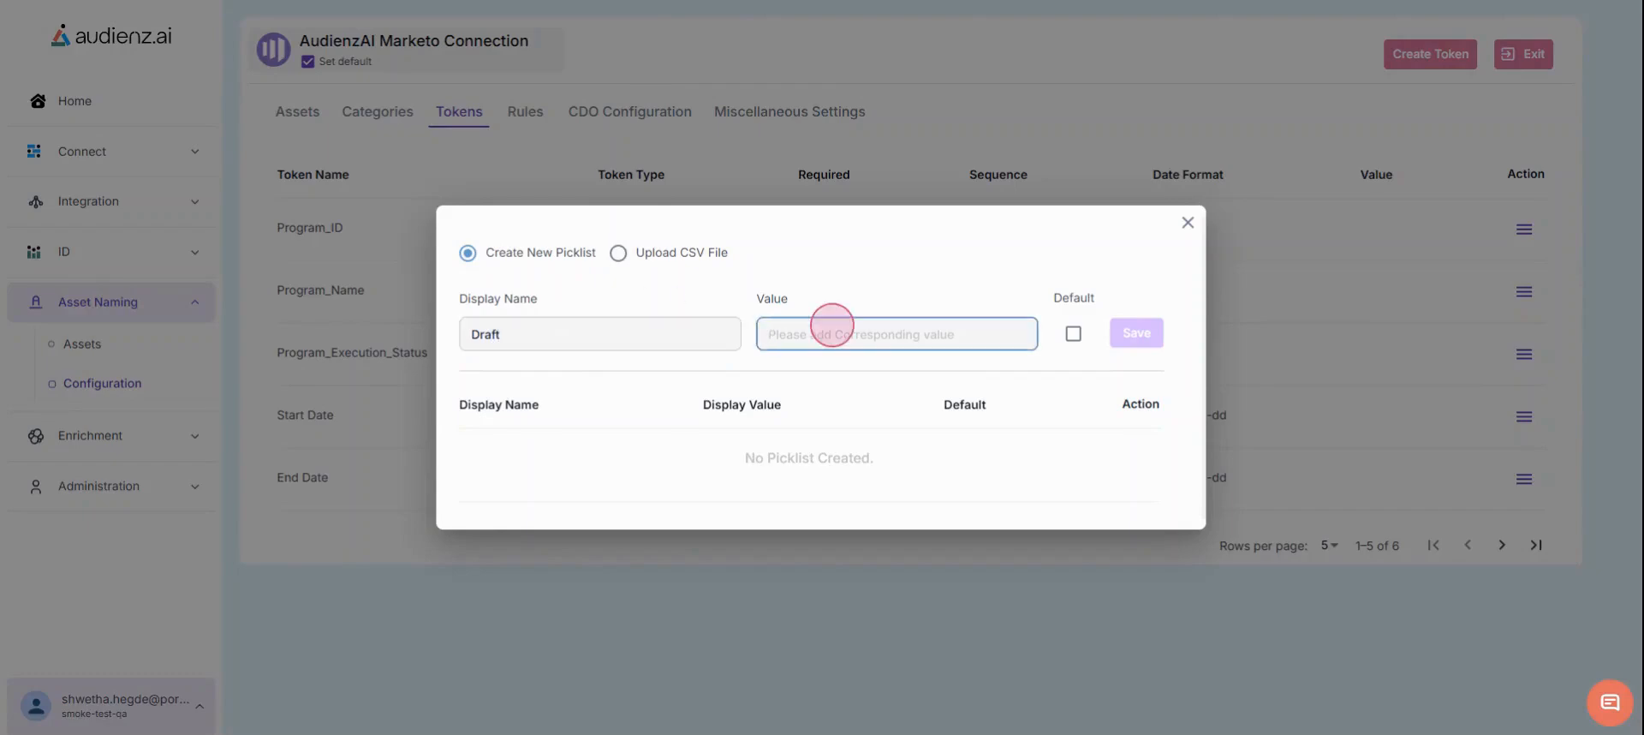
{"action": "type", "text": "draft"}
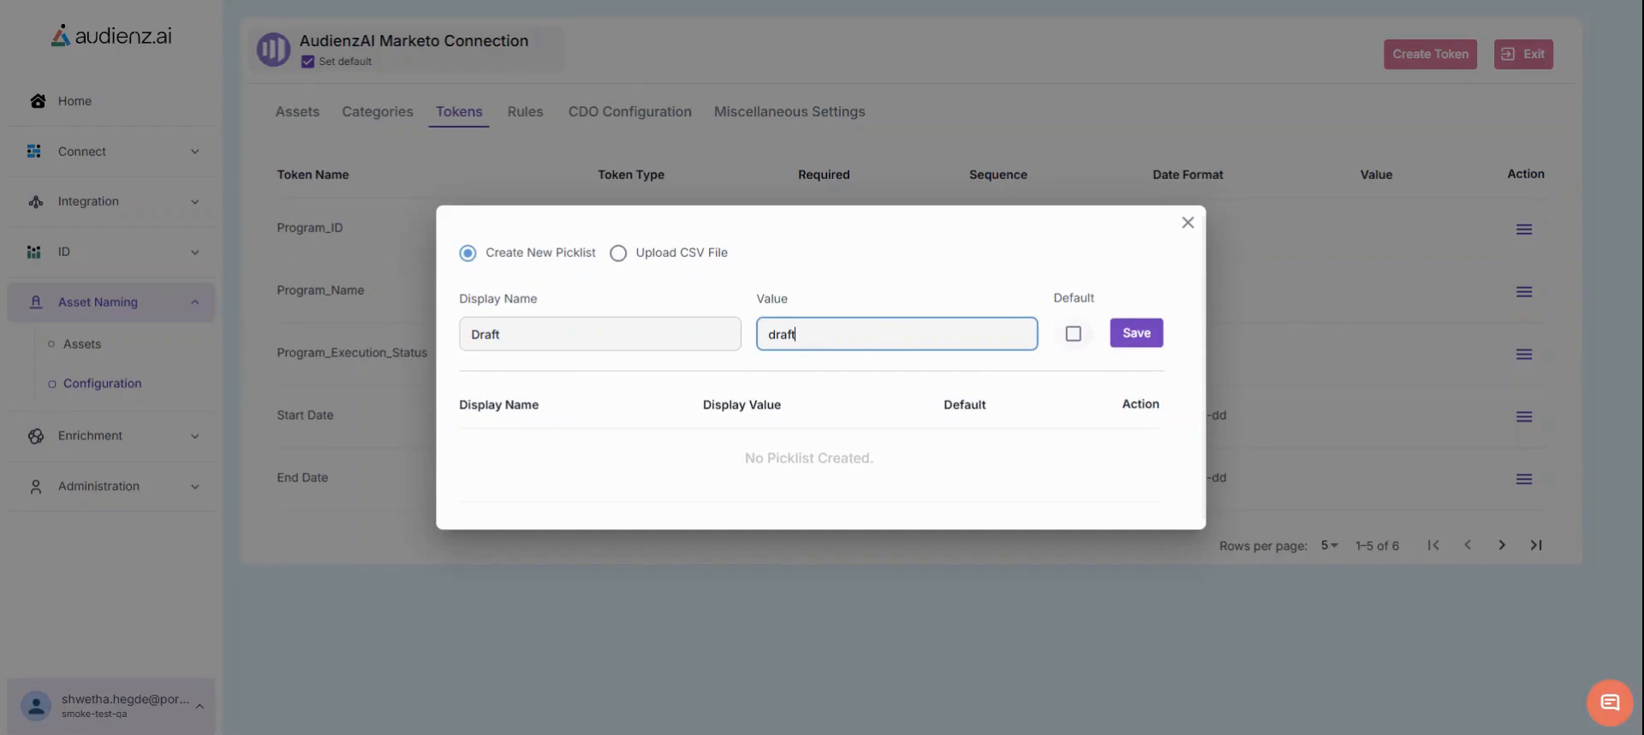
{"action": "left_click", "coordinate": [1073, 333]}
{"action": "left_click", "coordinate": [1136, 339]}
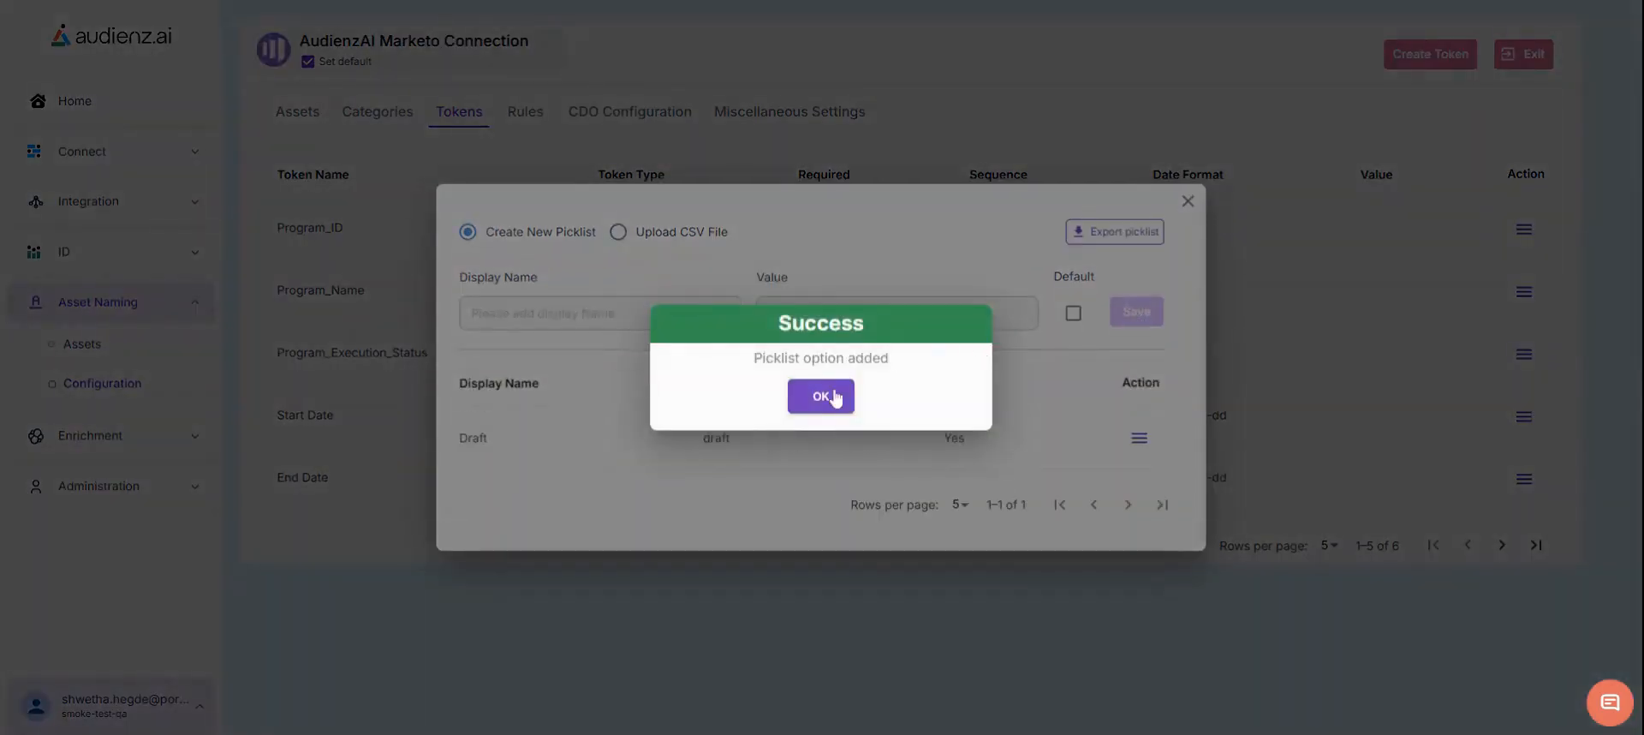
{"action": "left_click", "coordinate": [820, 397]}
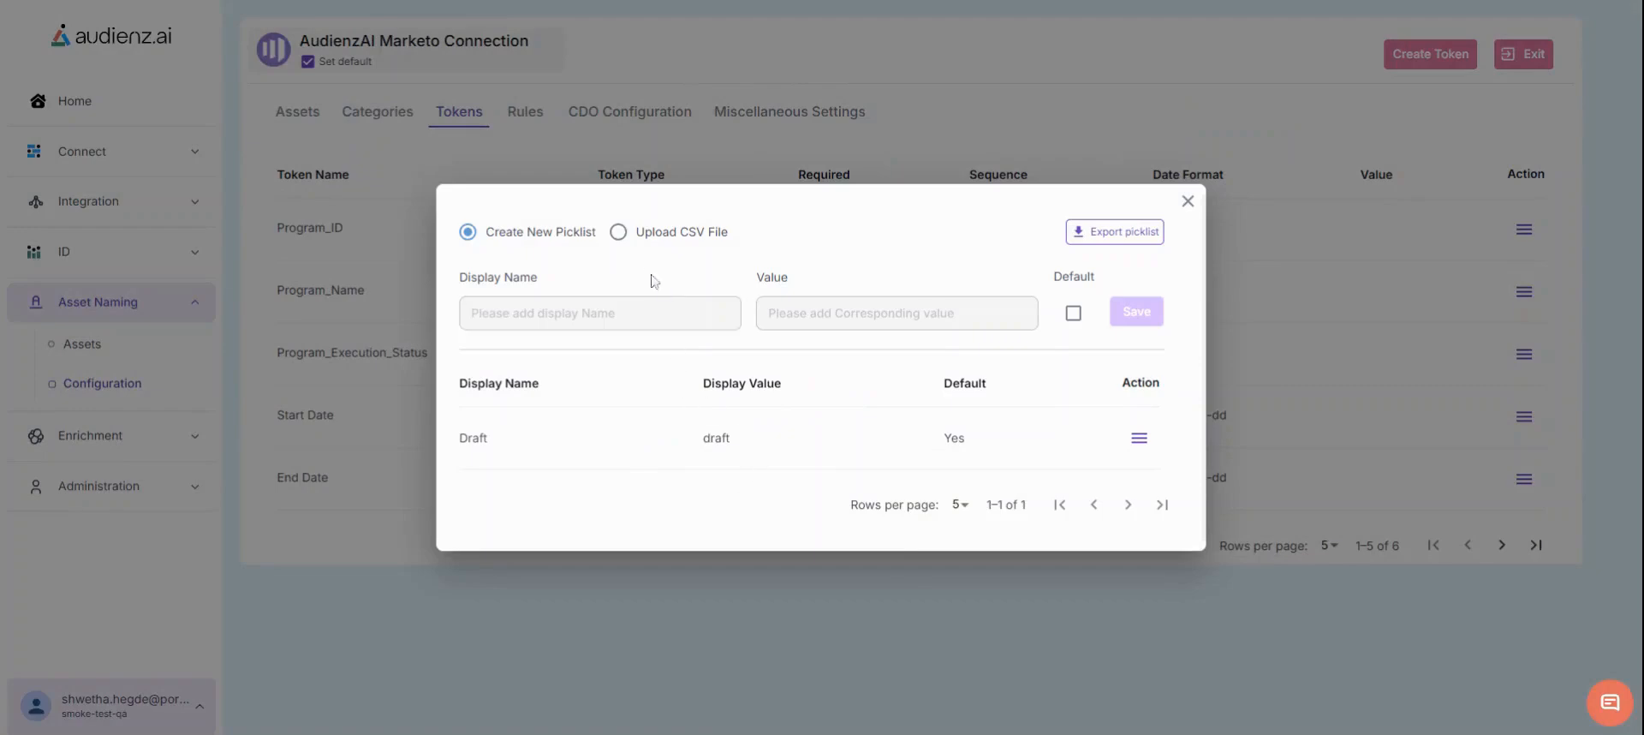
Step: Overwrite the Program_Execution_Status picklist by uploading and saving Program Execution Status.csv, and close the picklist dialog
{"action": "left_click", "coordinate": [619, 236]}
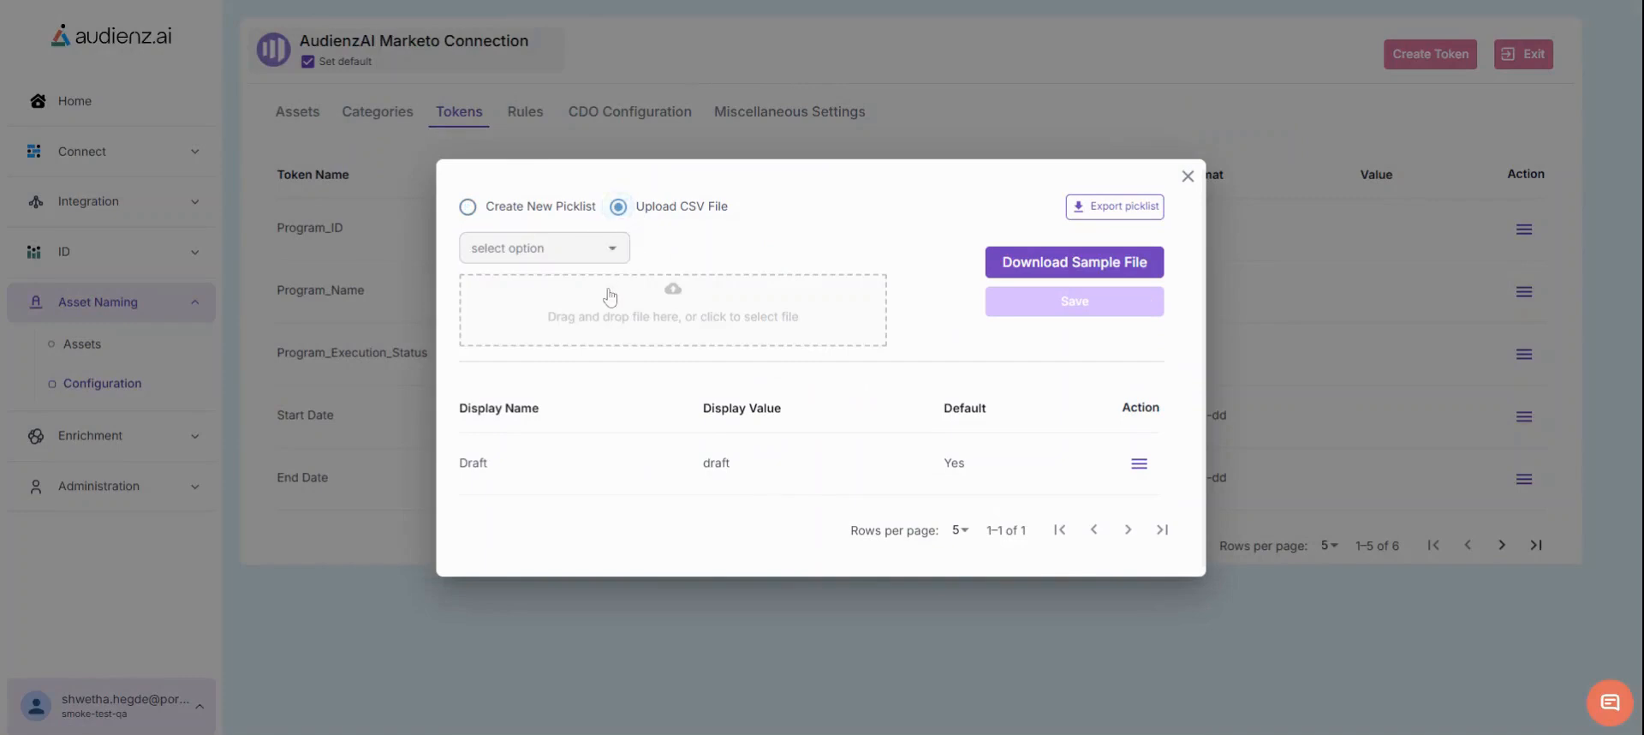
{"action": "left_click", "coordinate": [668, 309]}
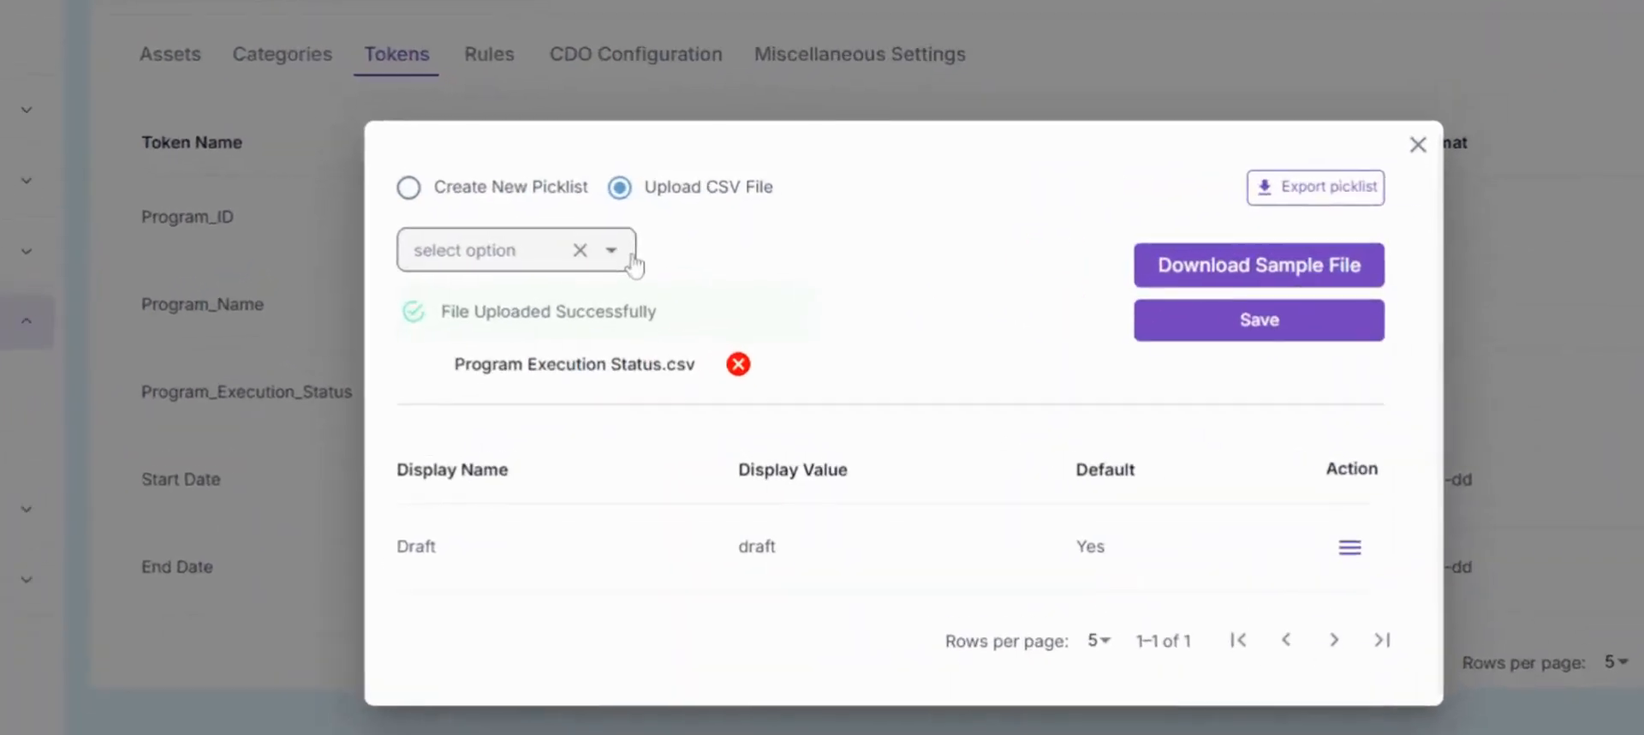
{"action": "left_click", "coordinate": [612, 249]}
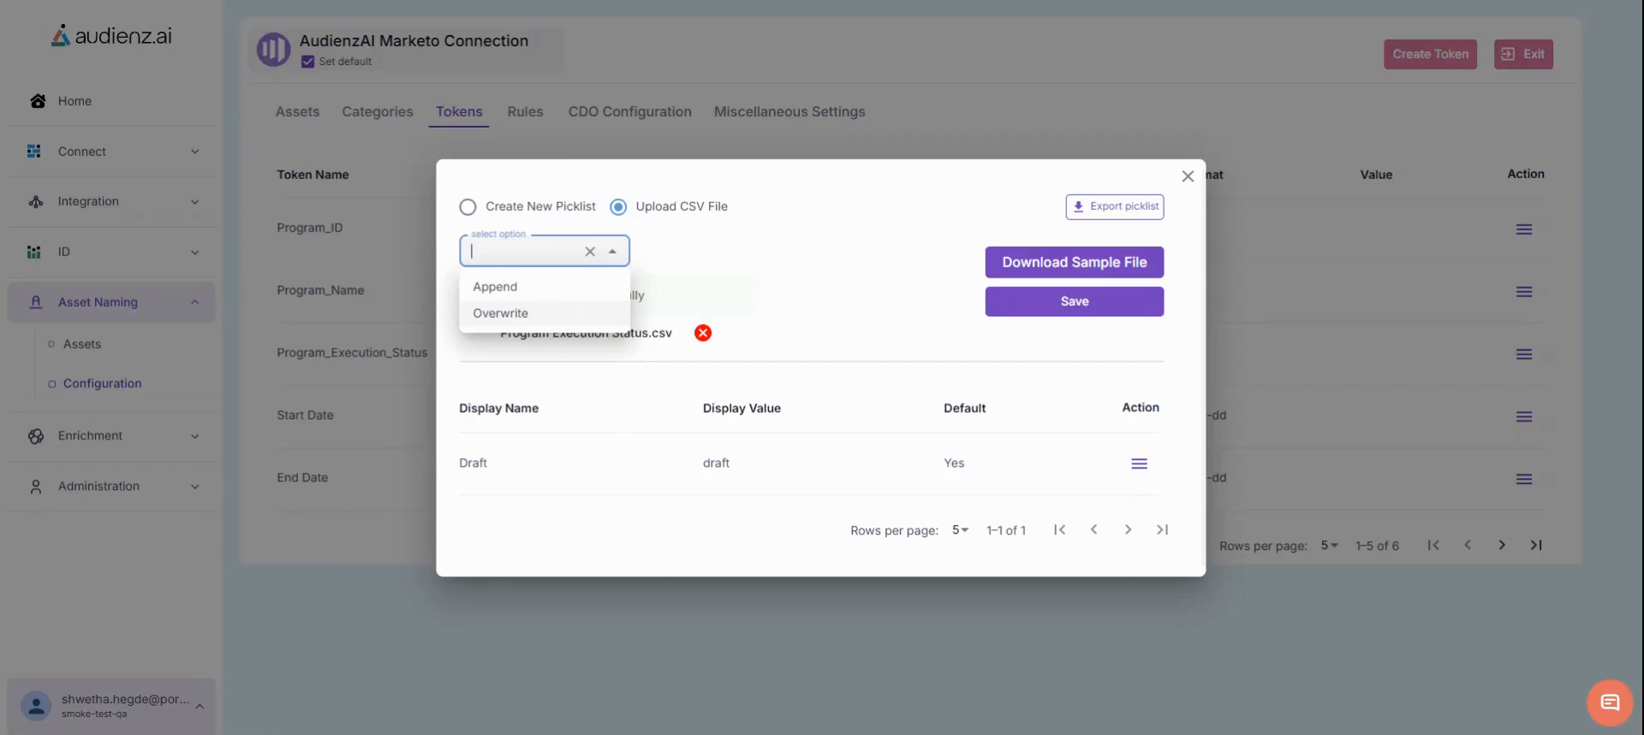
{"action": "left_click", "coordinate": [565, 317]}
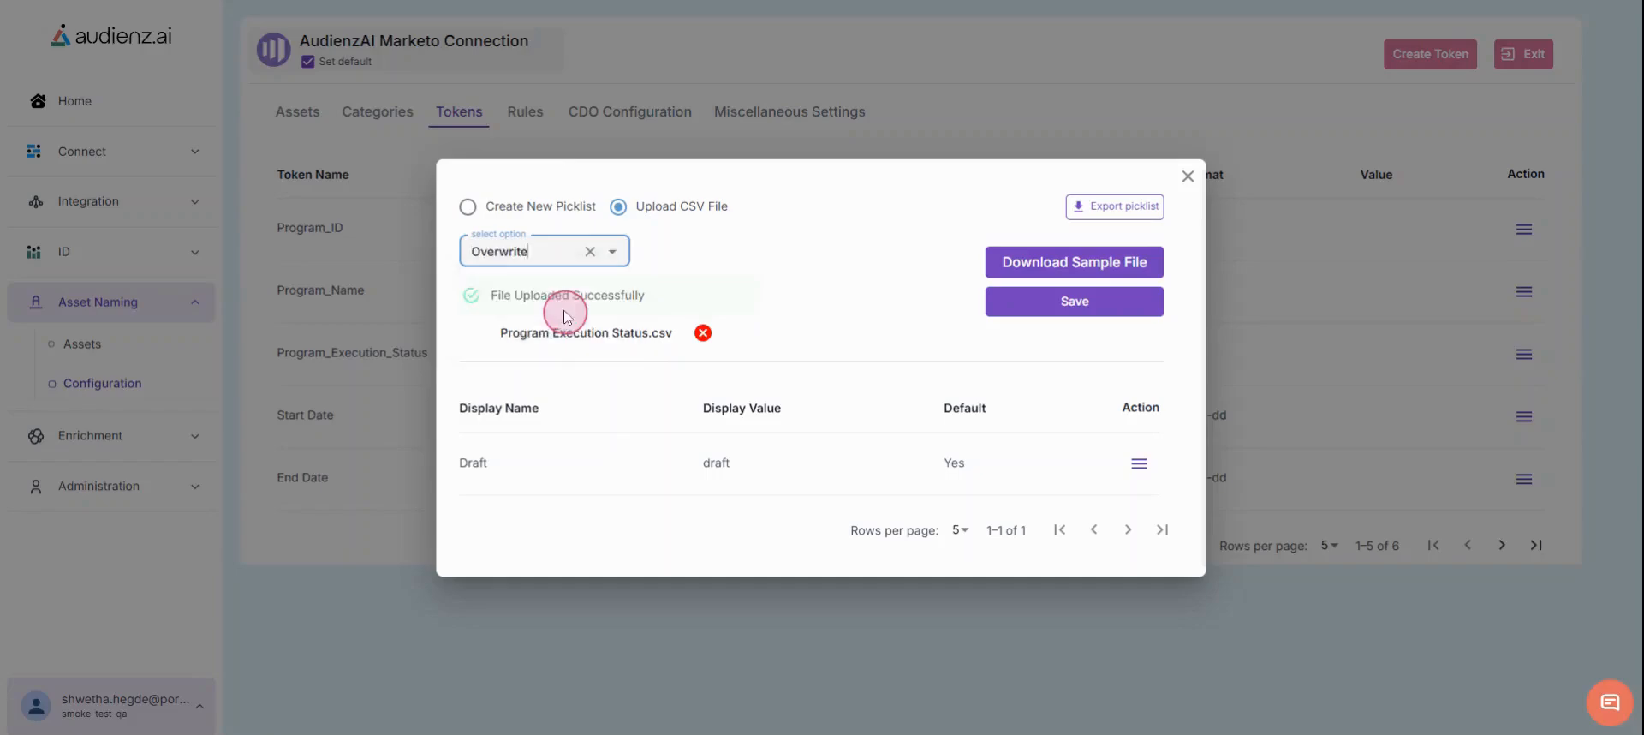
{"action": "left_click", "coordinate": [1054, 316]}
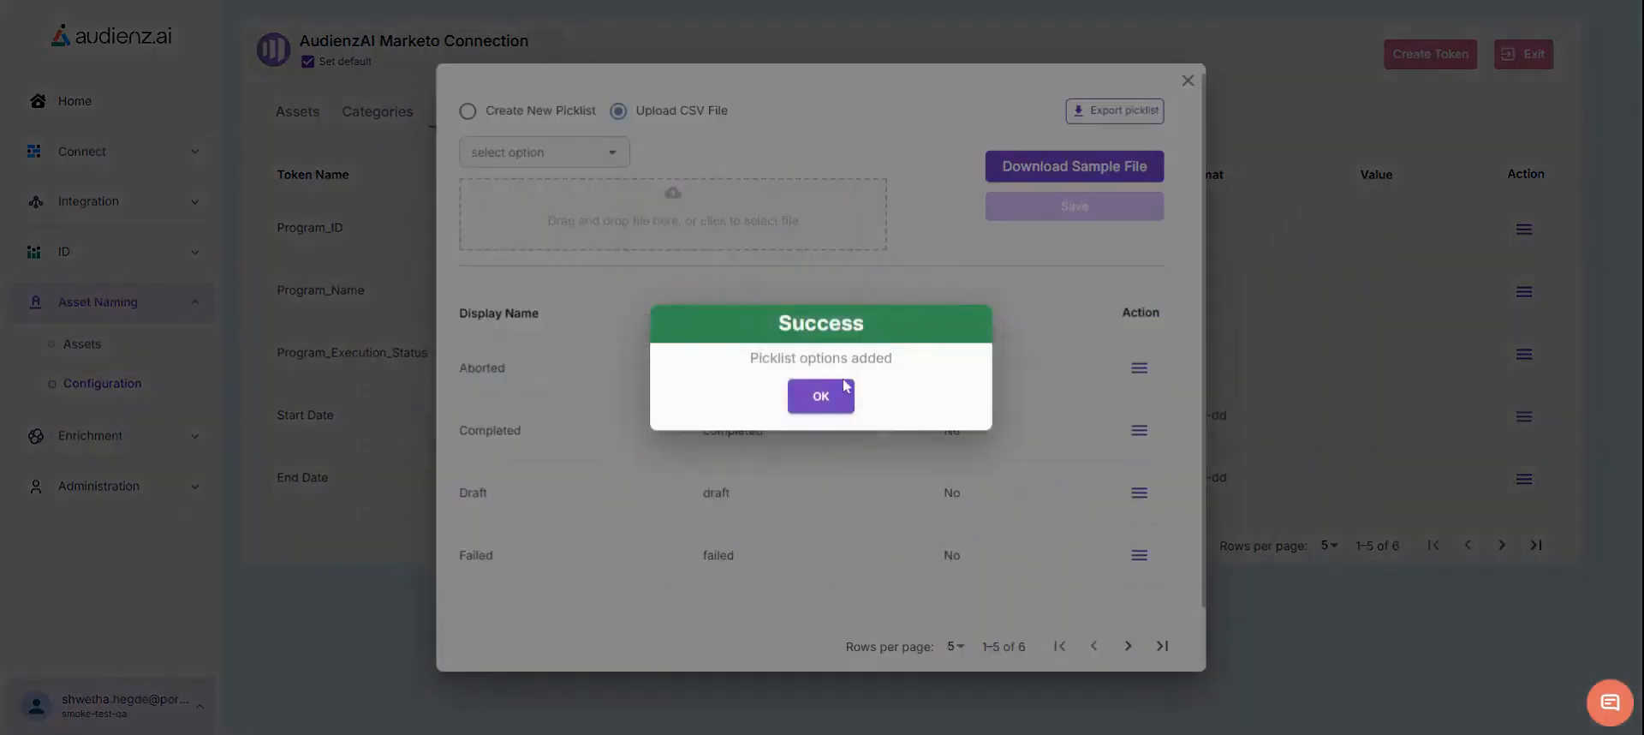
{"action": "left_click", "coordinate": [820, 395]}
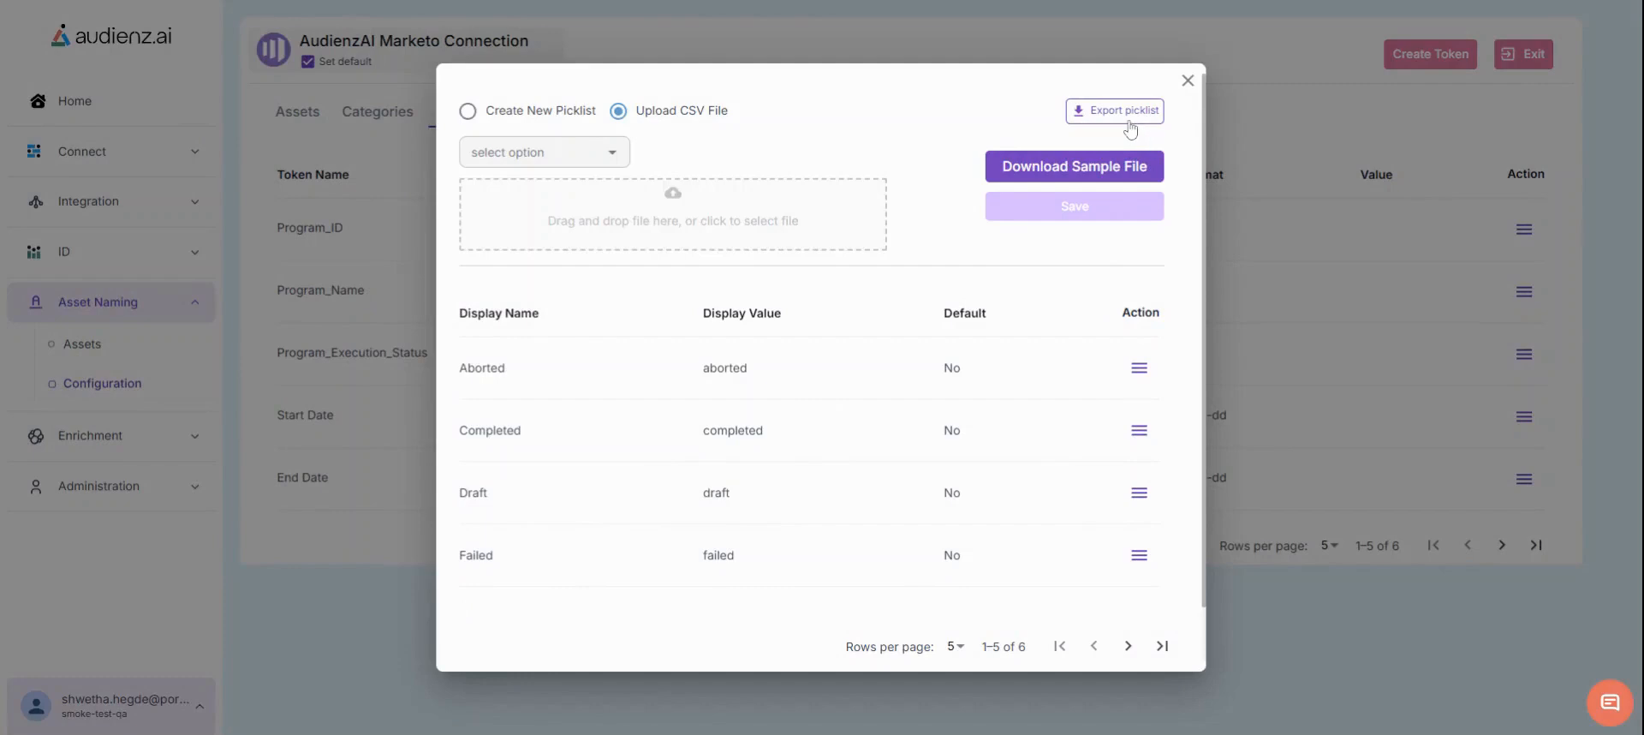
{"action": "left_click", "coordinate": [1186, 81]}
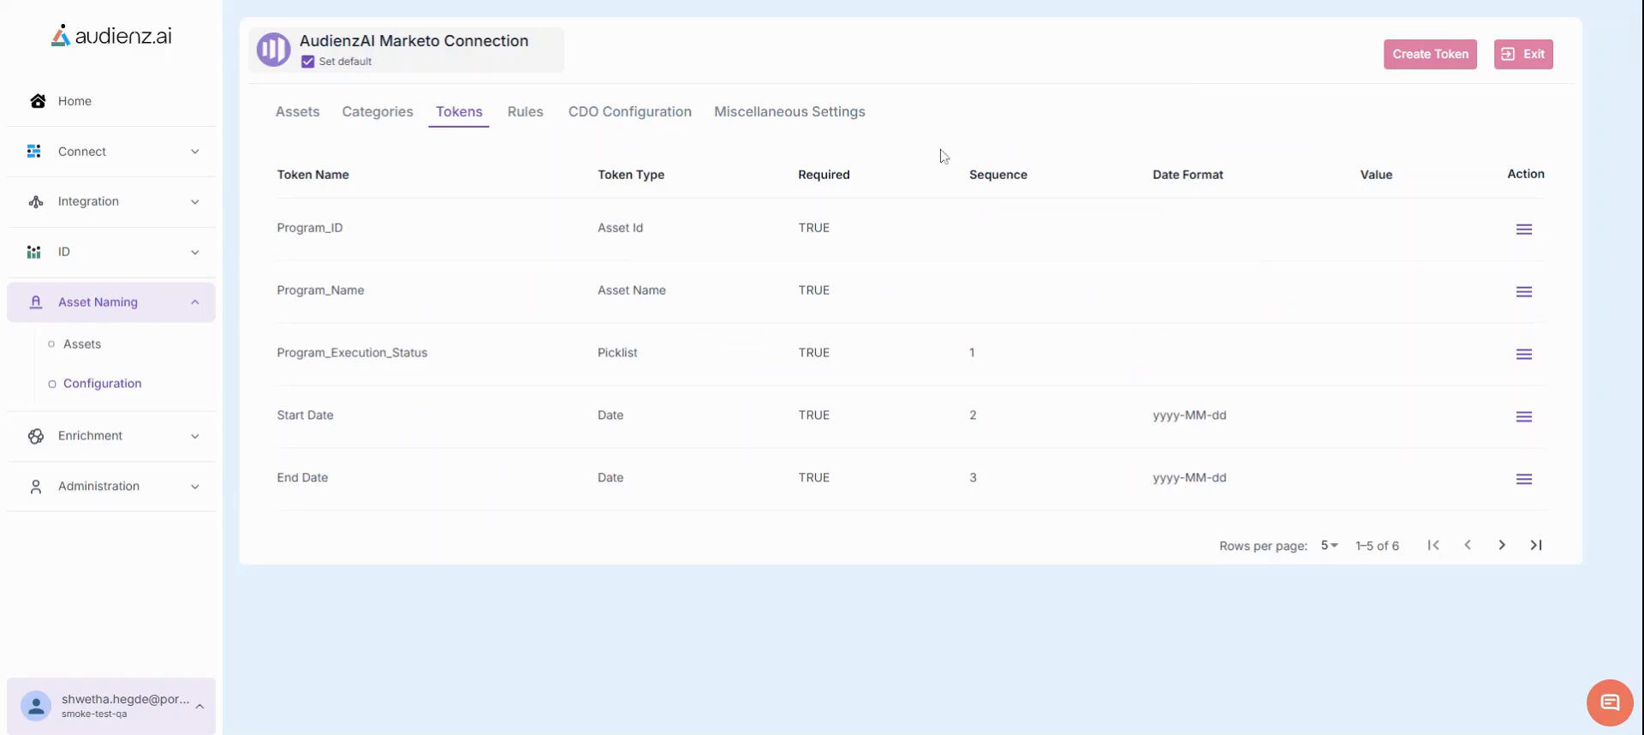